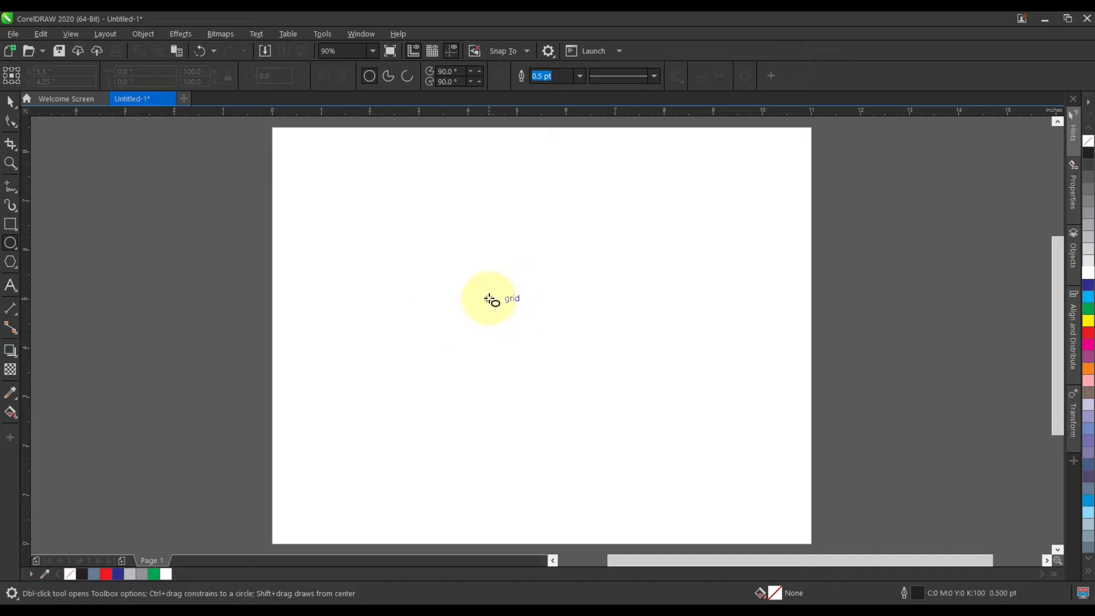
- Draw a circle about 1.56 inches in diameter and centre it on the page
drag(485, 297, 563, 376)
key(p)
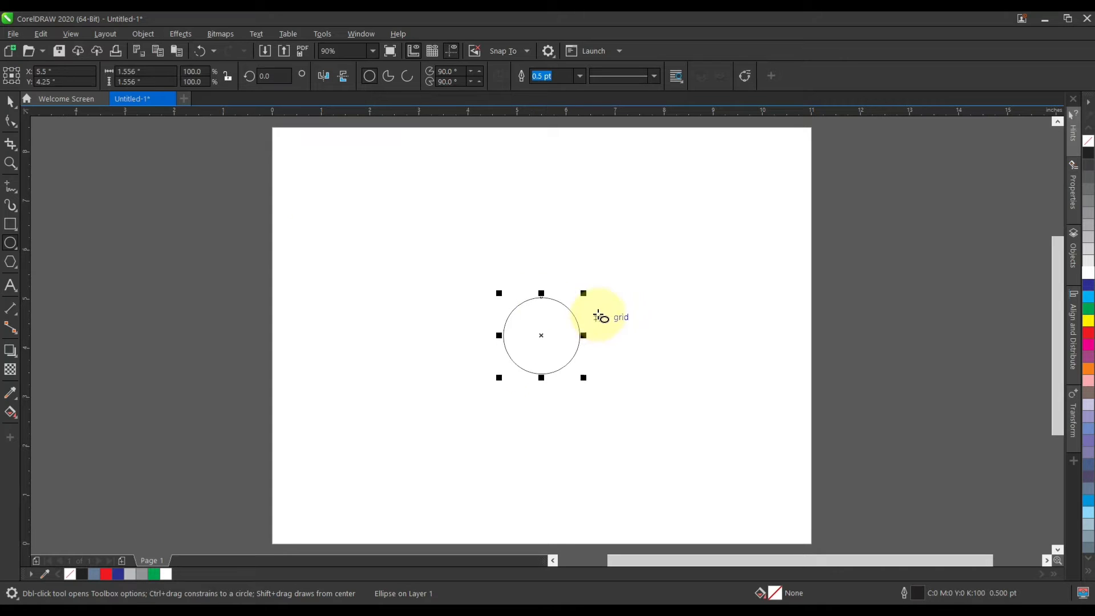
click(10, 101)
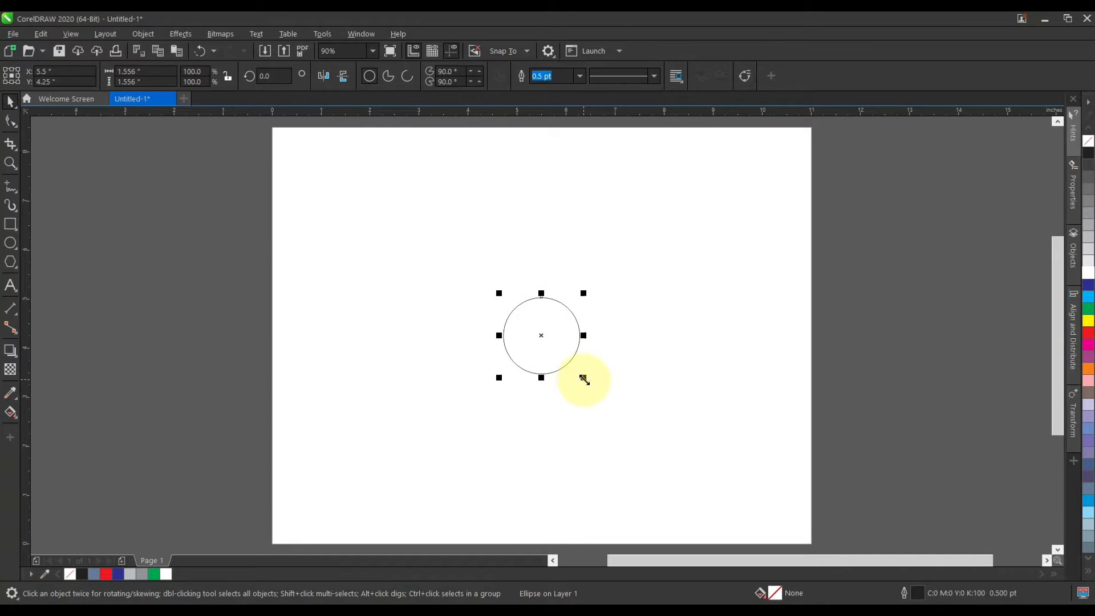
- Make an enlarged concentric copy of the circle 4.5 inches wide and align the two circles at their lowest edges
drag(584, 377, 653, 453)
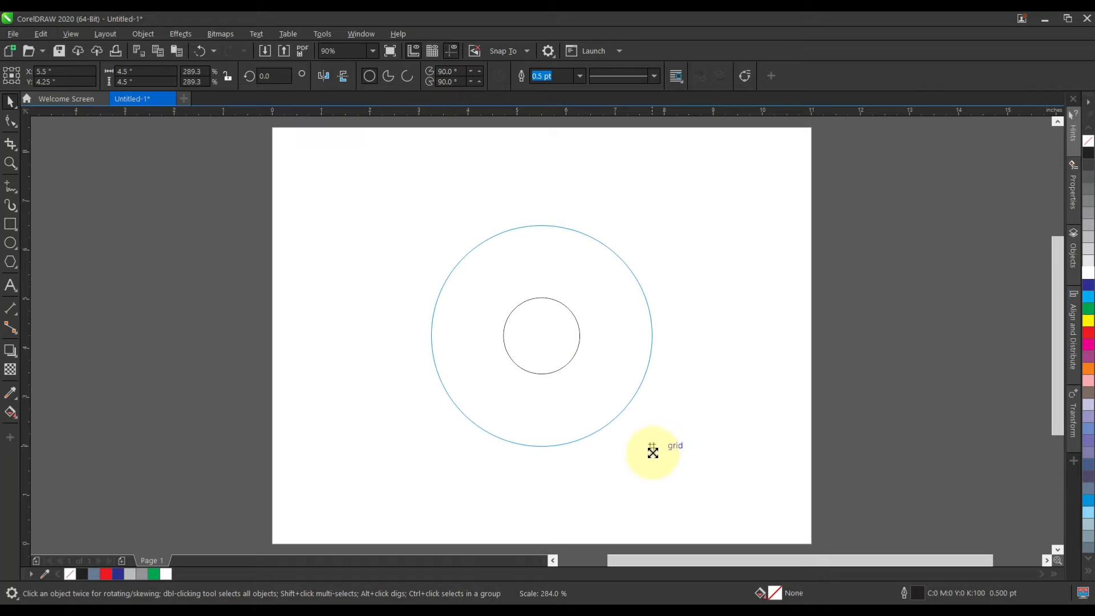
shift+click(647, 298)
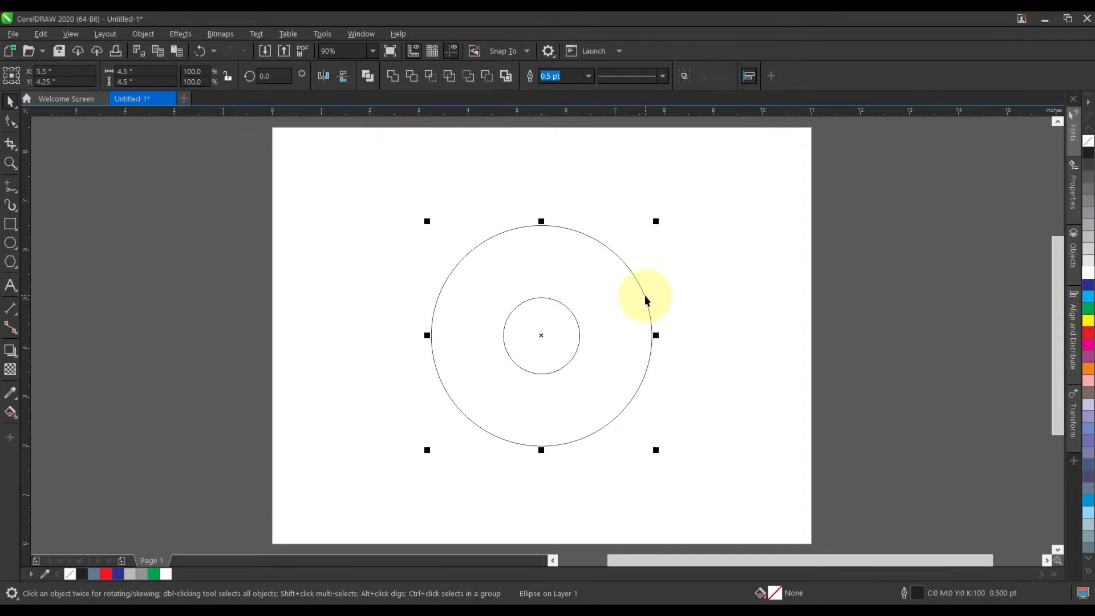
click(715, 400)
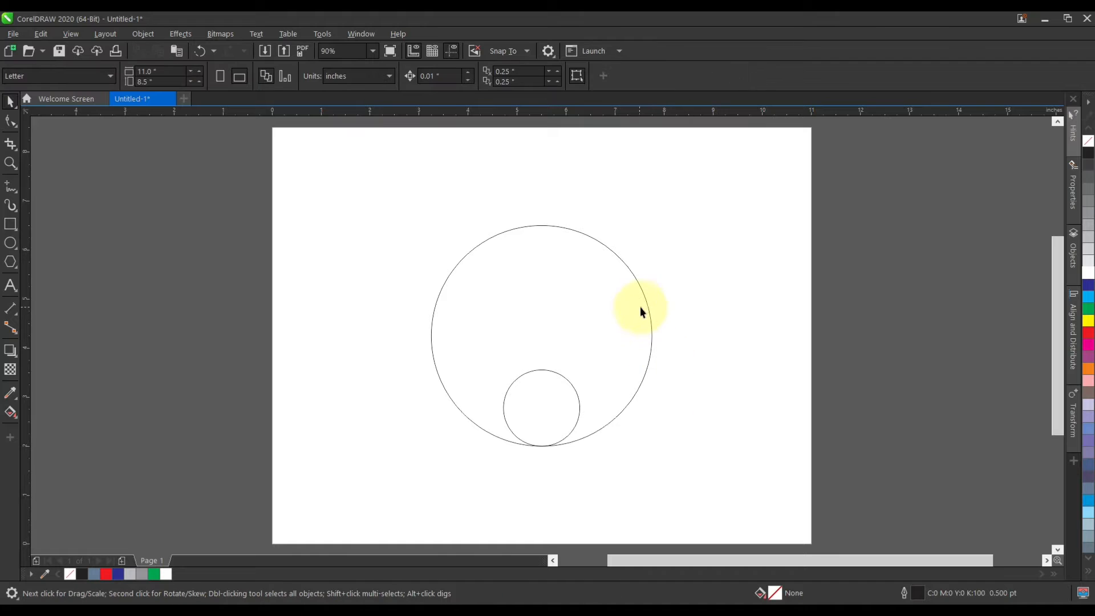
- Rotate copies of the large circle around the small circle's centre in 60° steps to form a ring of six
click(631, 272)
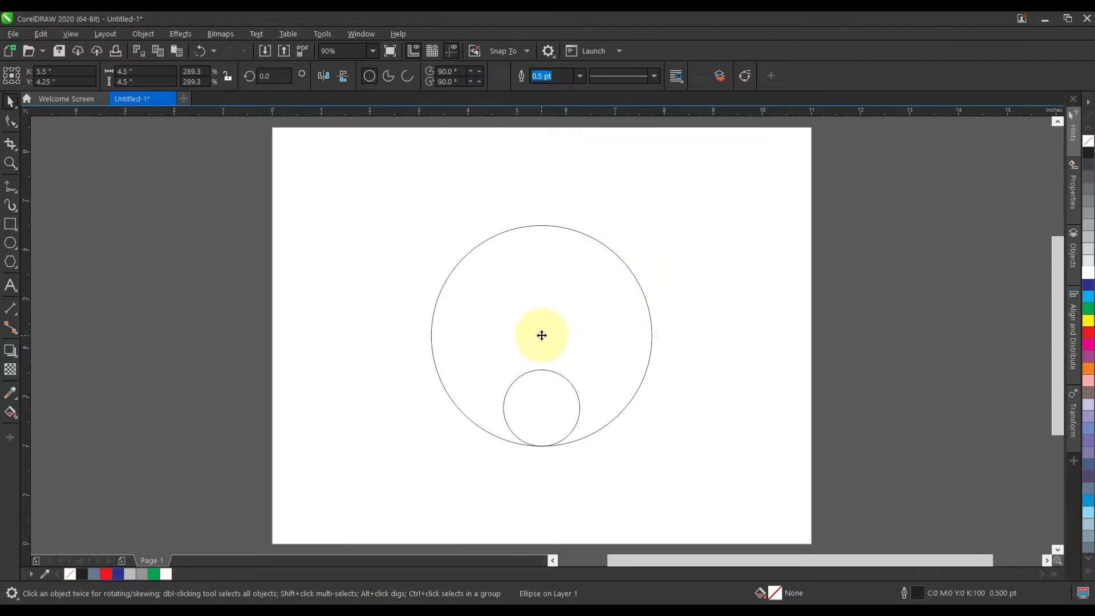
click(540, 335)
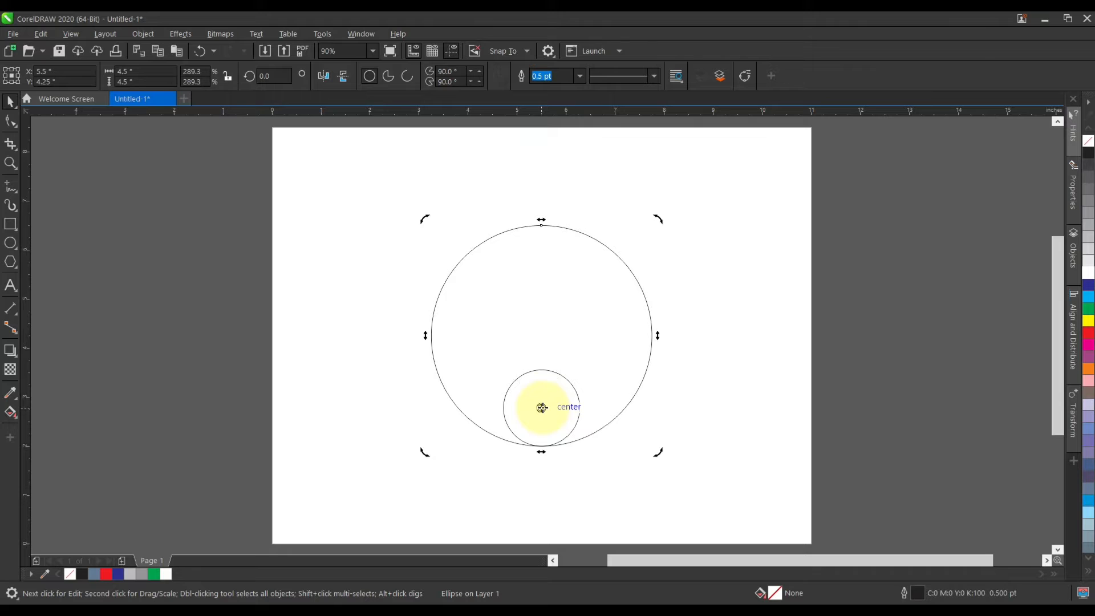
drag(658, 220, 722, 403)
key(ctrl+r)
key(ctrl+r)
key(ctrl+r)
key(ctrl+r)
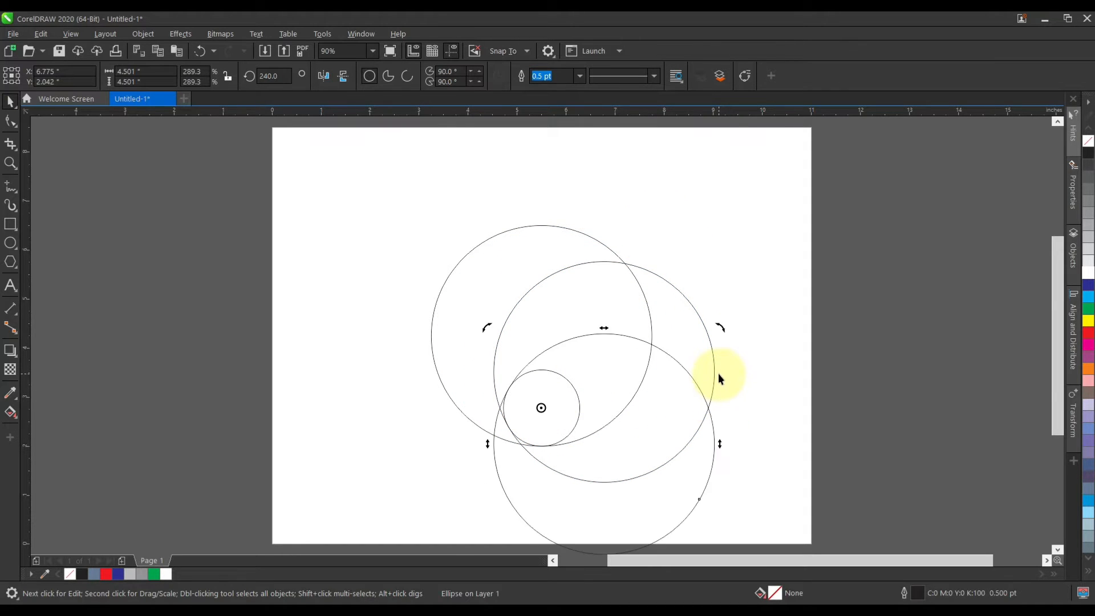
- Centre all seven circles on the page as one group and ungroup them
scroll(594, 293, down, 2)
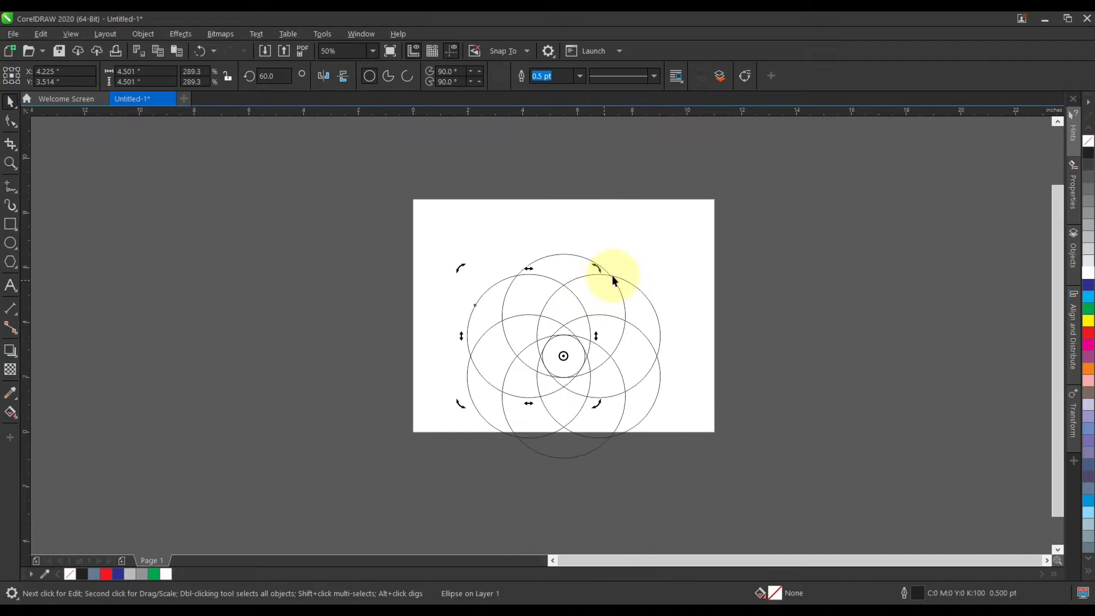
click(686, 214)
drag(392, 509, 392, 509)
key(ctrl+g)
key(p)
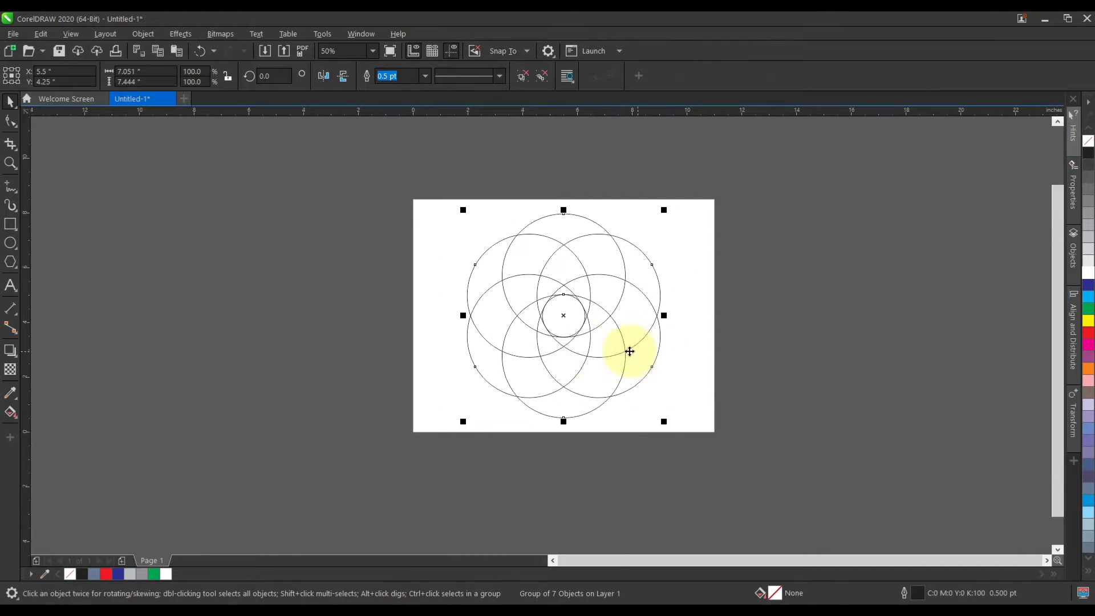
scroll(582, 334, up, 2)
click(758, 422)
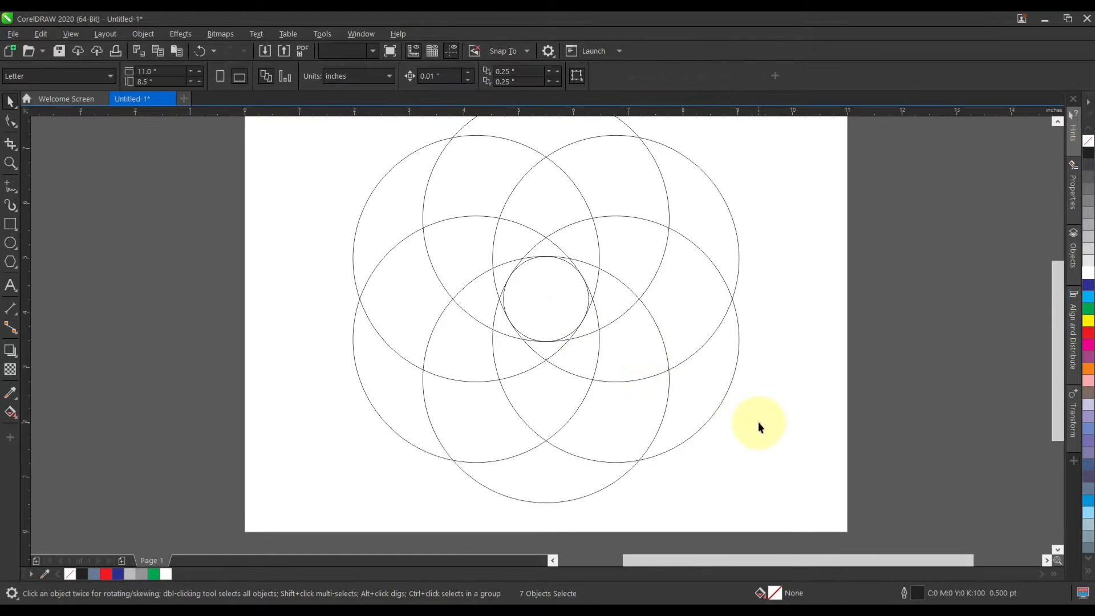
- Use Smart Fill to colour the crescent regions that curve from the small circle down around the lower edge blue-grey
click(18, 419)
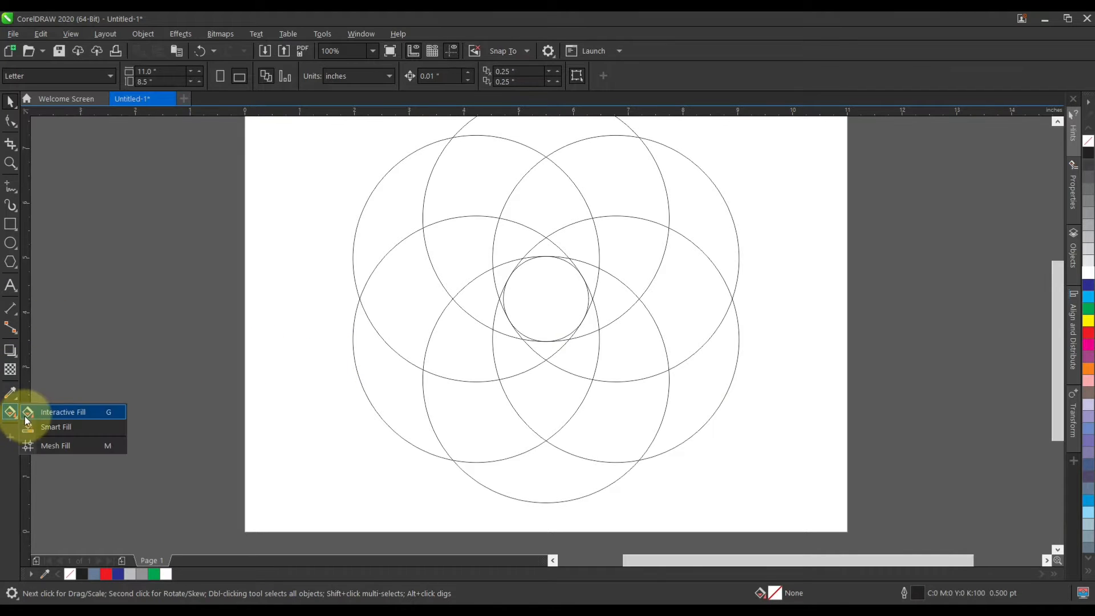
click(33, 424)
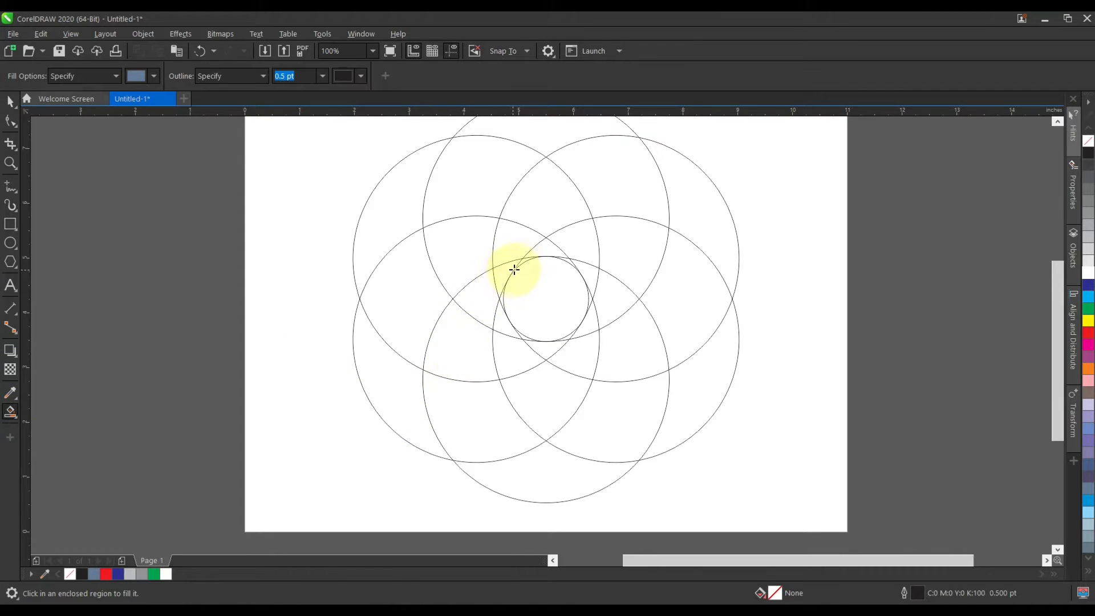
mouse_move(501, 275)
mouse_down()
mouse_move(464, 333)
mouse_move(465, 395)
mouse_move(533, 469)
mouse_move(593, 480)
mouse_up()
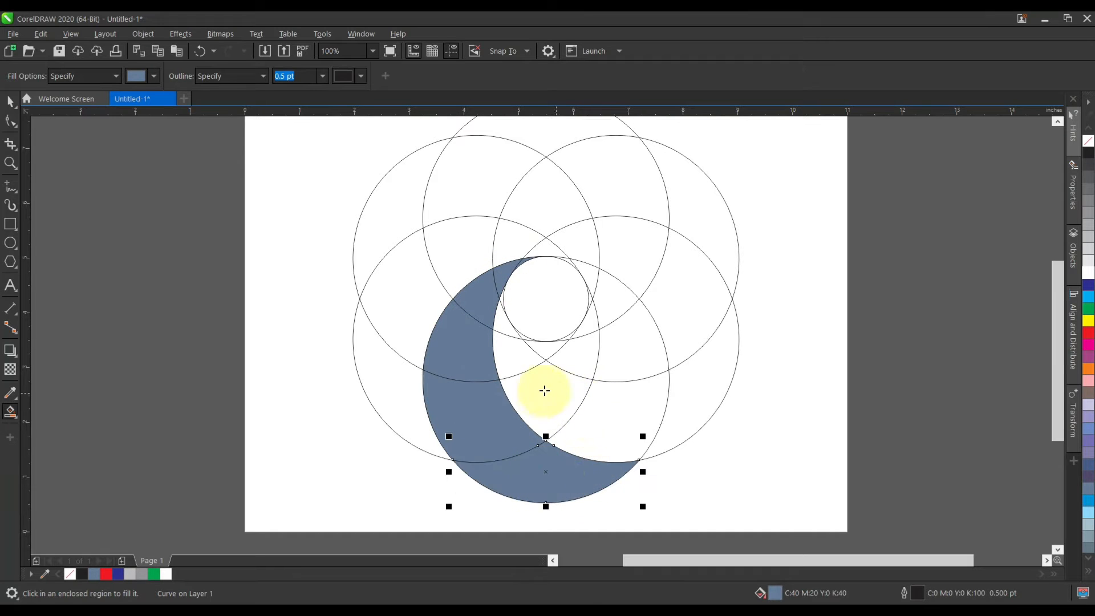
click(10, 102)
click(559, 312)
click(577, 301)
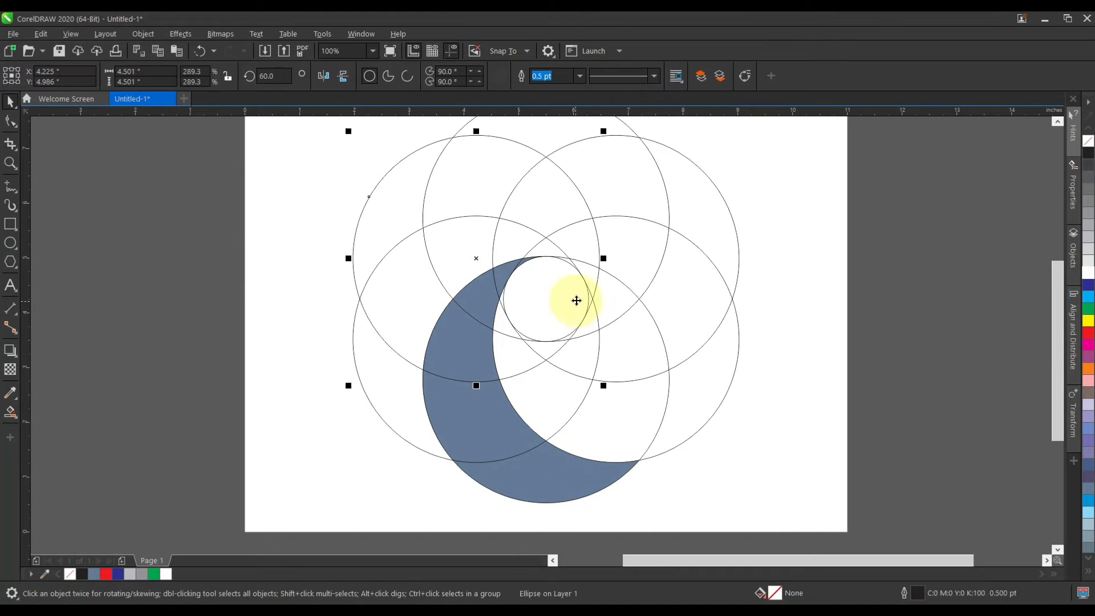
click(796, 192)
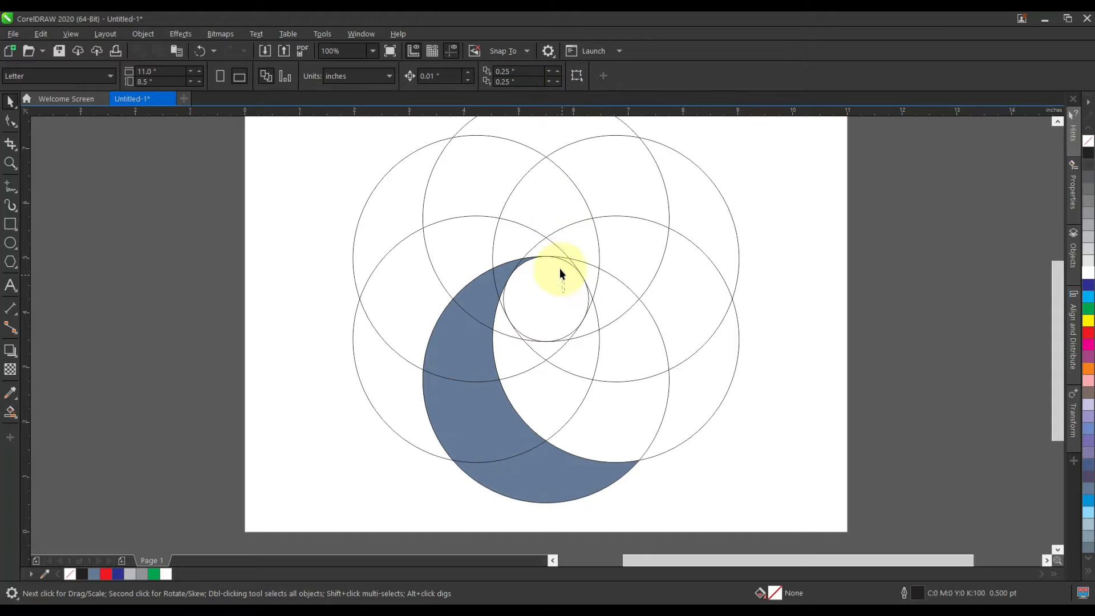
click(566, 252)
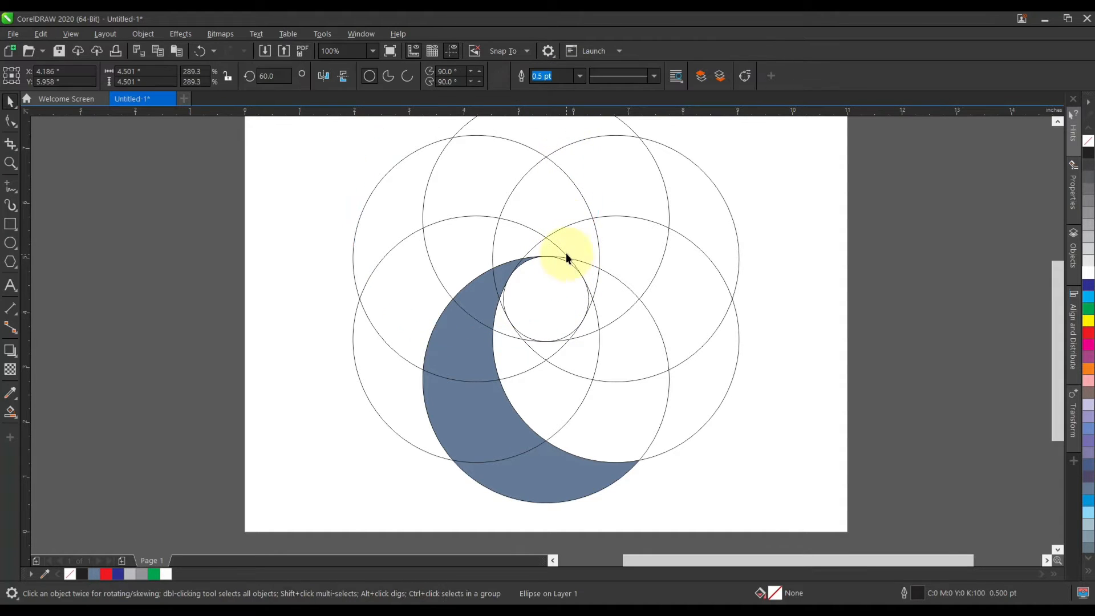
drag(566, 253, 581, 290)
key(ctrl+z)
- Delete the six large outline circles, keeping the small circle and the filled crescent pieces
key(Delete)
click(553, 208)
key(Delete)
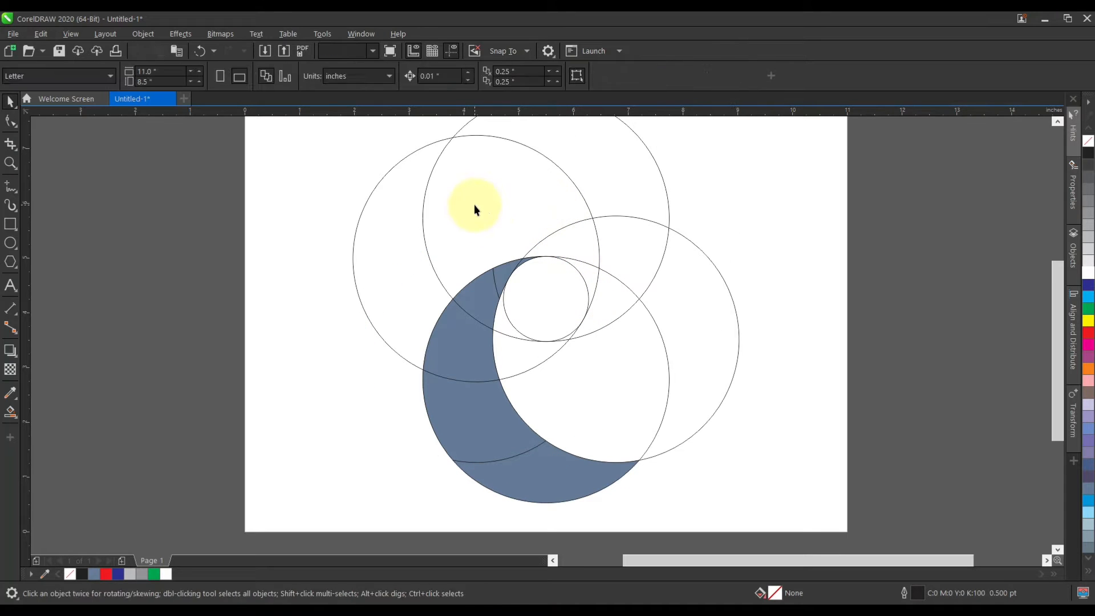
click(474, 204)
key(Delete)
click(642, 292)
key(Delete)
click(595, 272)
click(629, 316)
key(Delete)
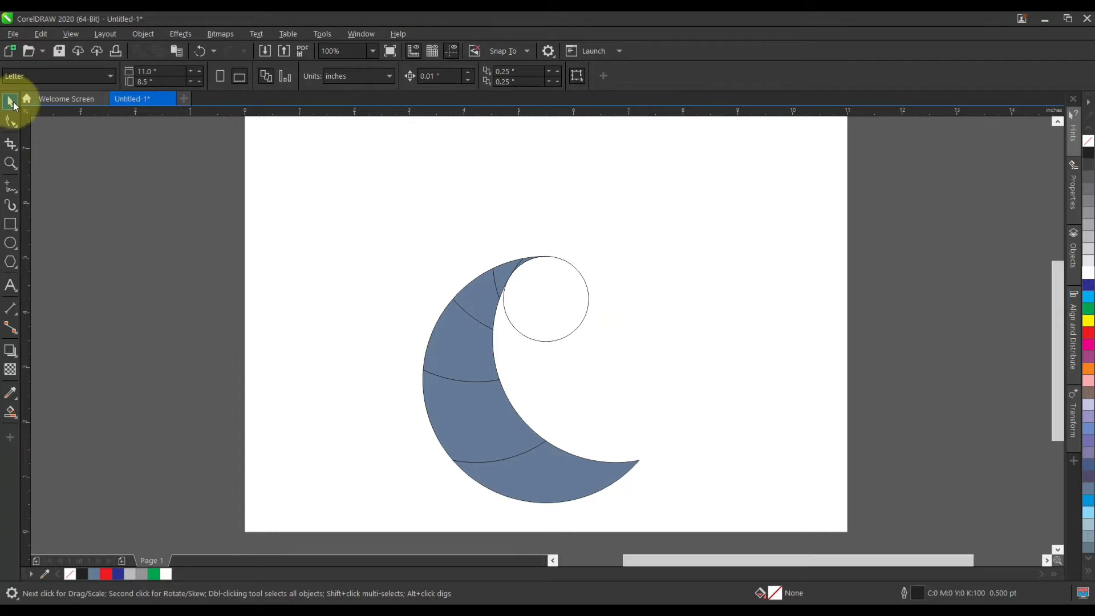
- Merge the filled crescent segments into a single curve
drag(480, 286, 452, 229)
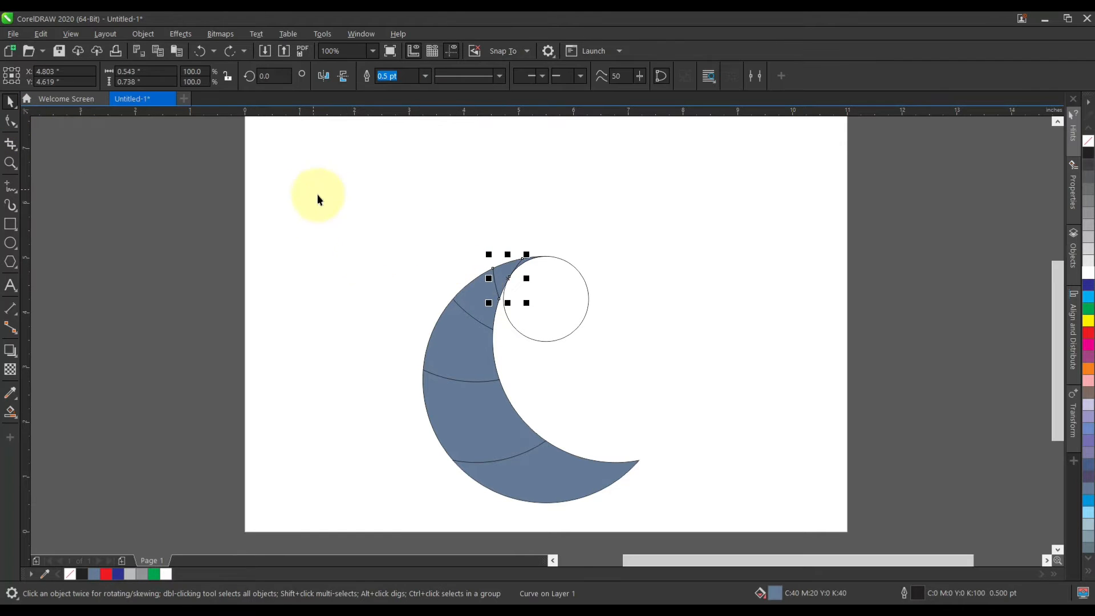
drag(552, 433, 554, 434)
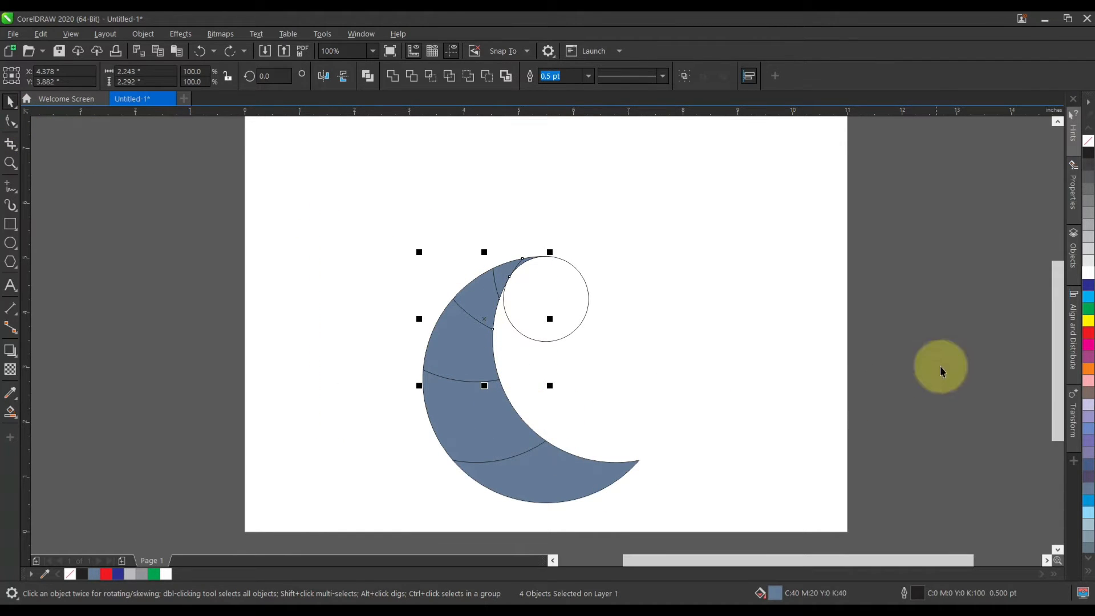
click(323, 80)
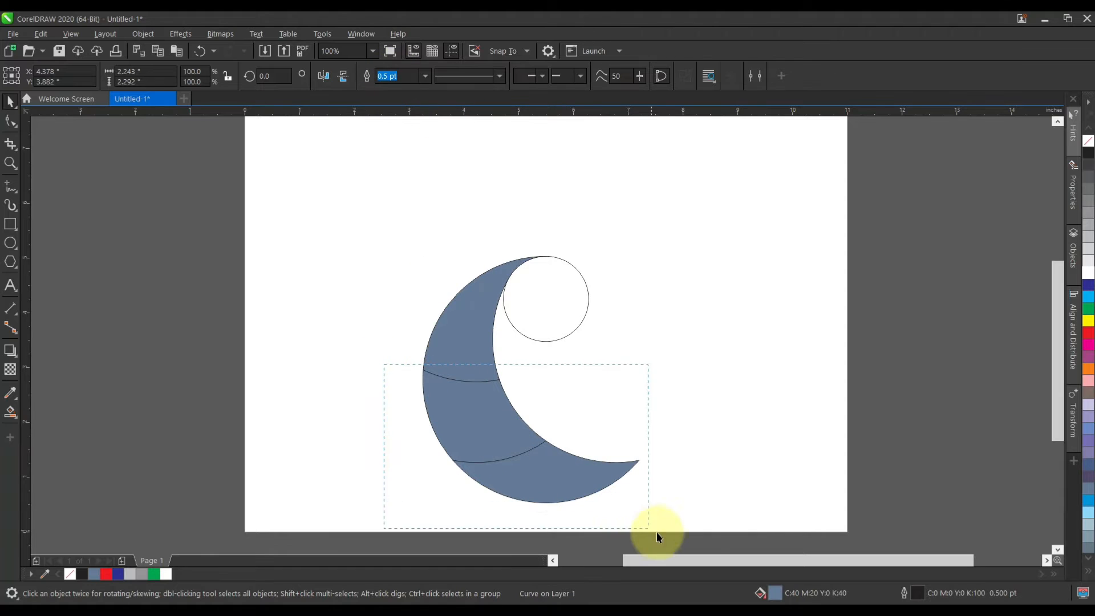
drag(656, 533, 656, 532)
shift+click(467, 332)
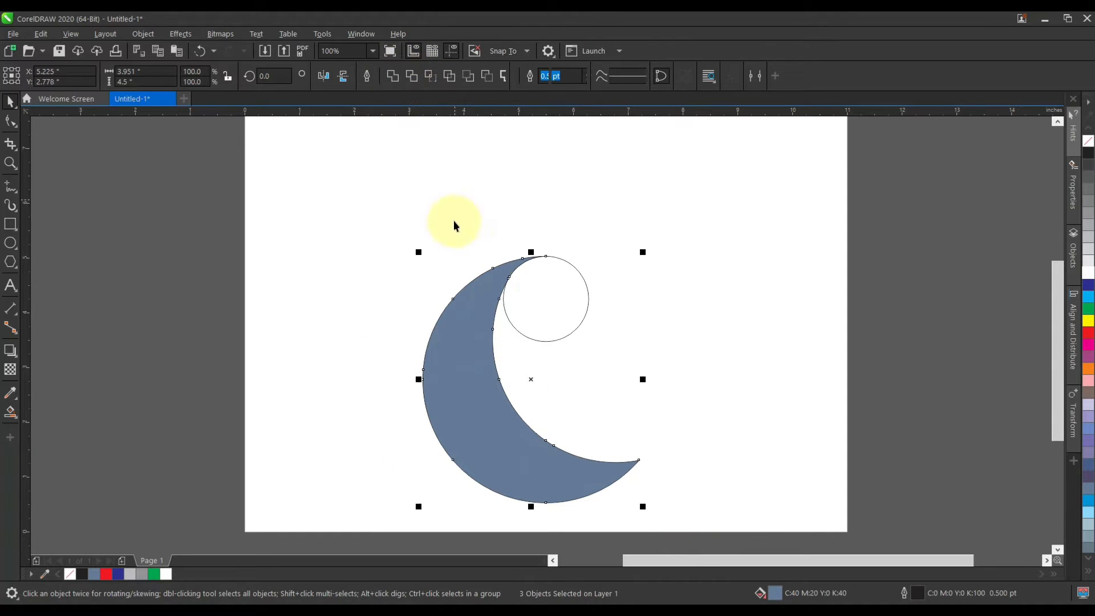
key(ctrl+l)
- Remove the crescent's outline and fill the shape with black
right_click(1088, 141)
click(721, 267)
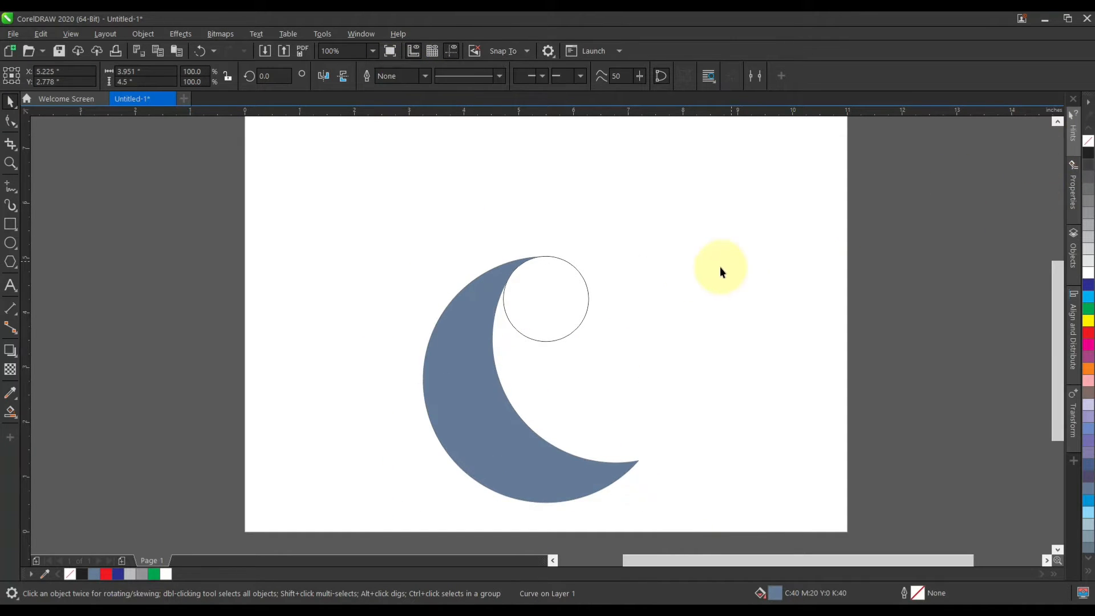
scroll(457, 240, down, 1)
scroll(476, 313, up, 1)
click(465, 333)
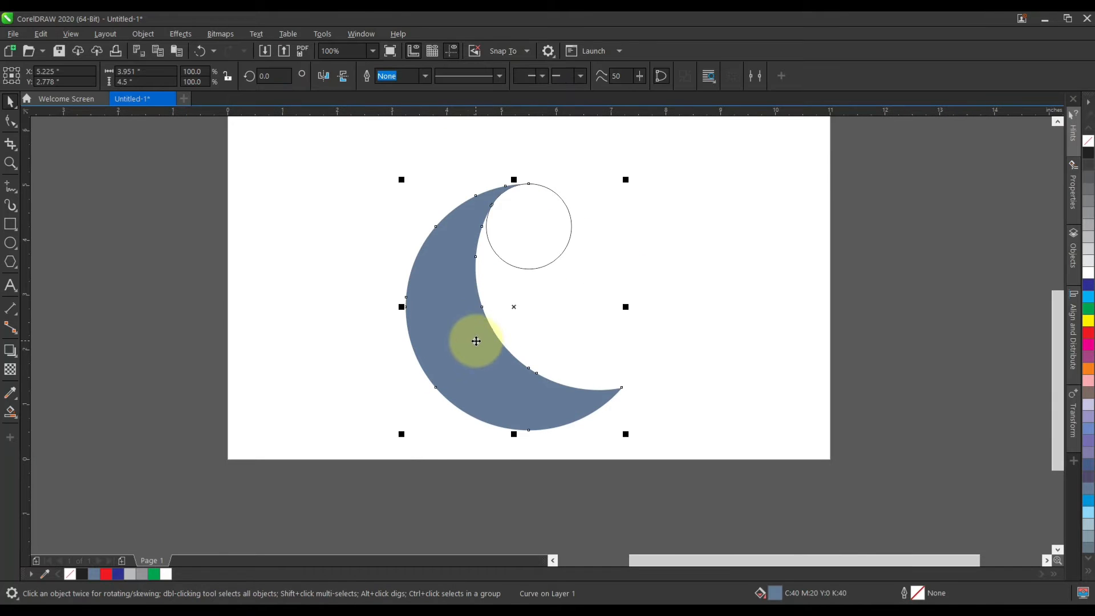
drag(474, 340, 423, 328)
key(ctrl+z)
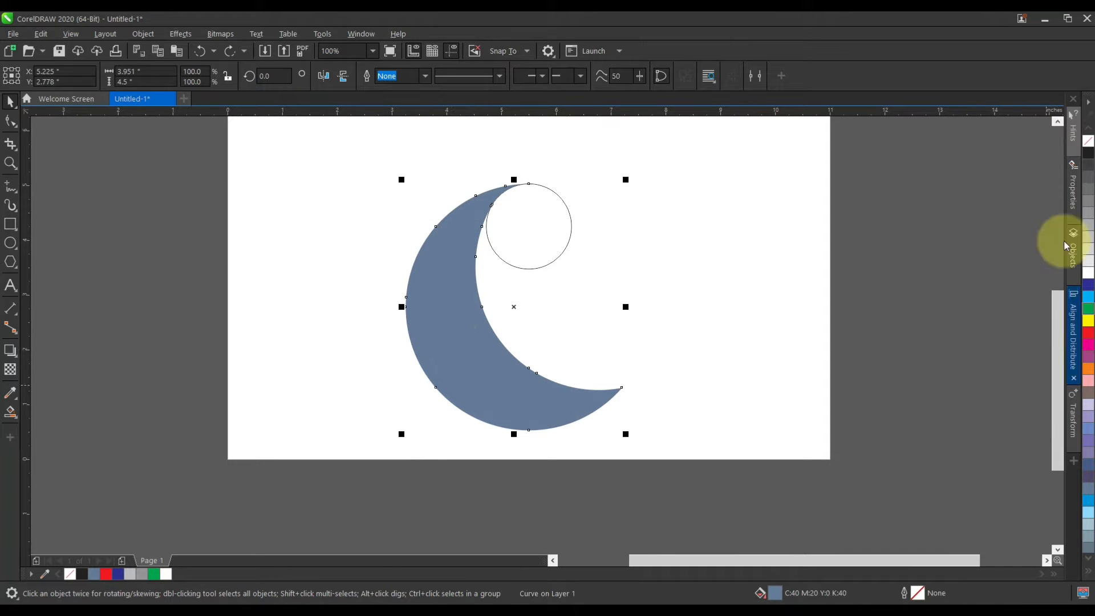
click(1089, 153)
click(711, 264)
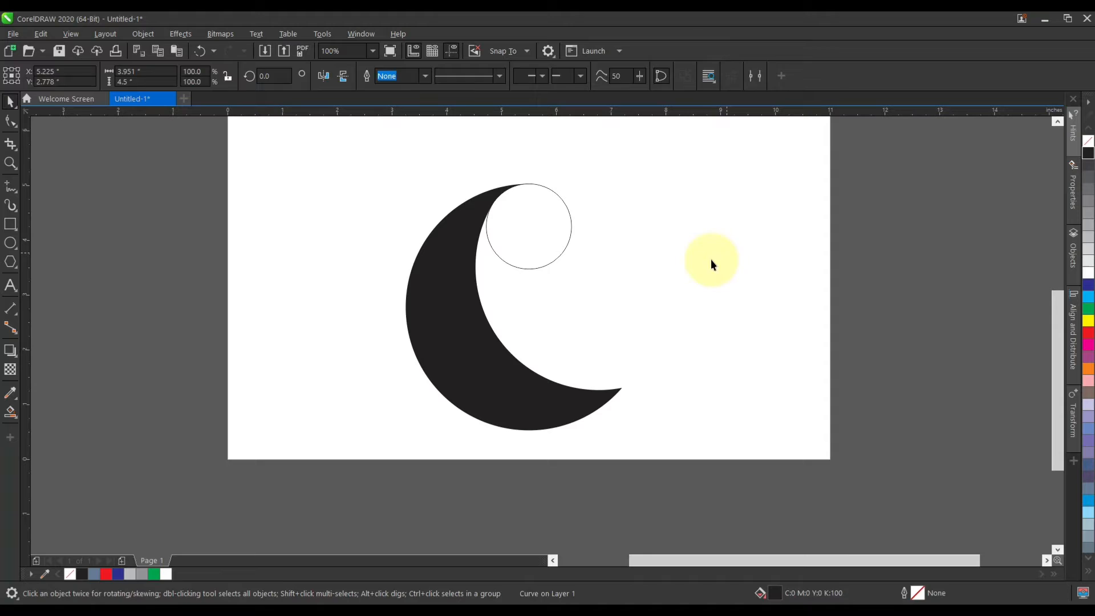
- Apply a linear fountain fill to the crescent, running from black at its upper end to red at its lower edge
click(470, 364)
click(20, 422)
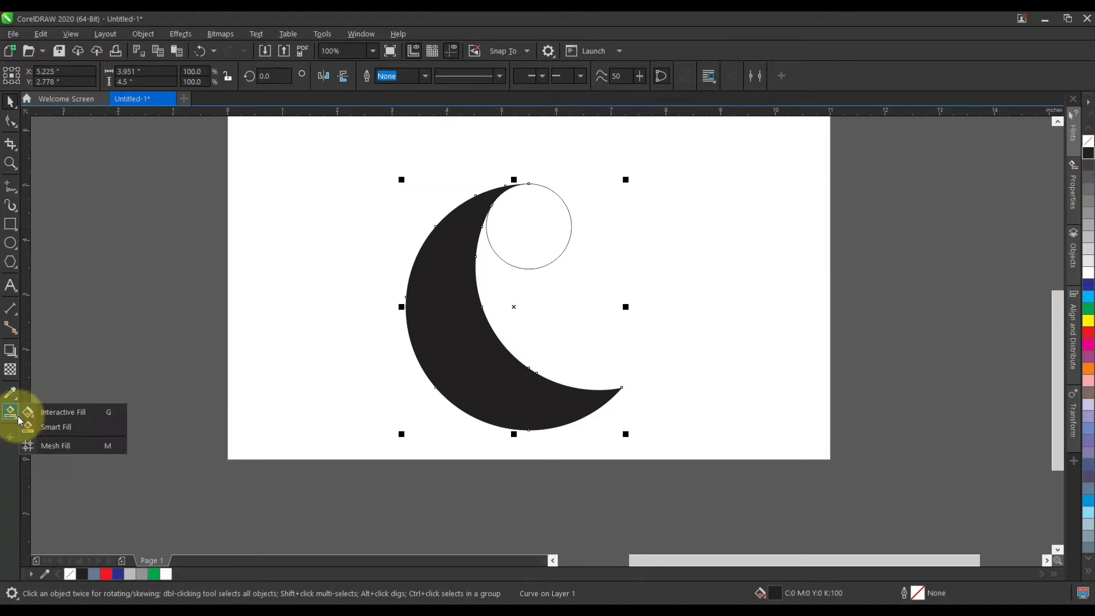
click(38, 415)
drag(455, 196, 517, 432)
click(1090, 338)
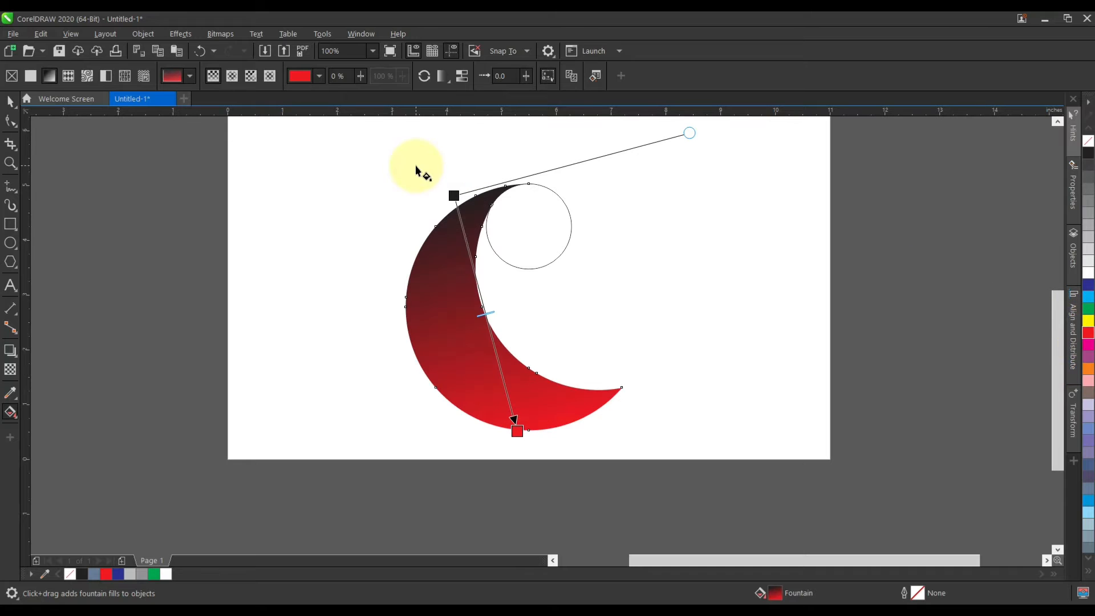
click(11, 101)
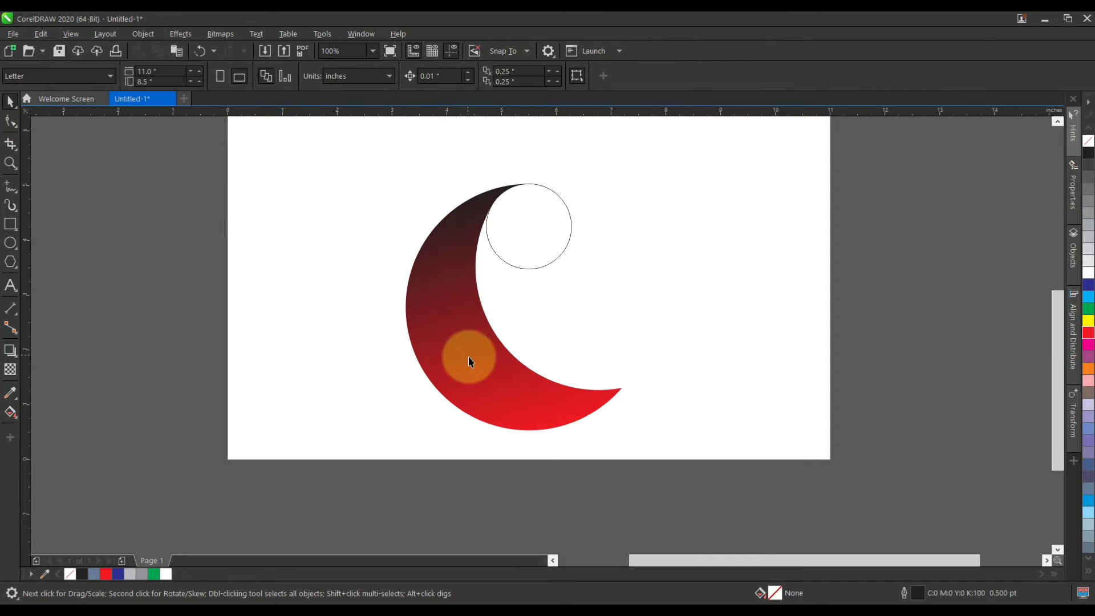
- Duplicate the gradient crescent to the left of the original and fill the copy with black
click(484, 372)
scroll(553, 411, up, 1)
drag(533, 411, 405, 396)
right_click(405, 396)
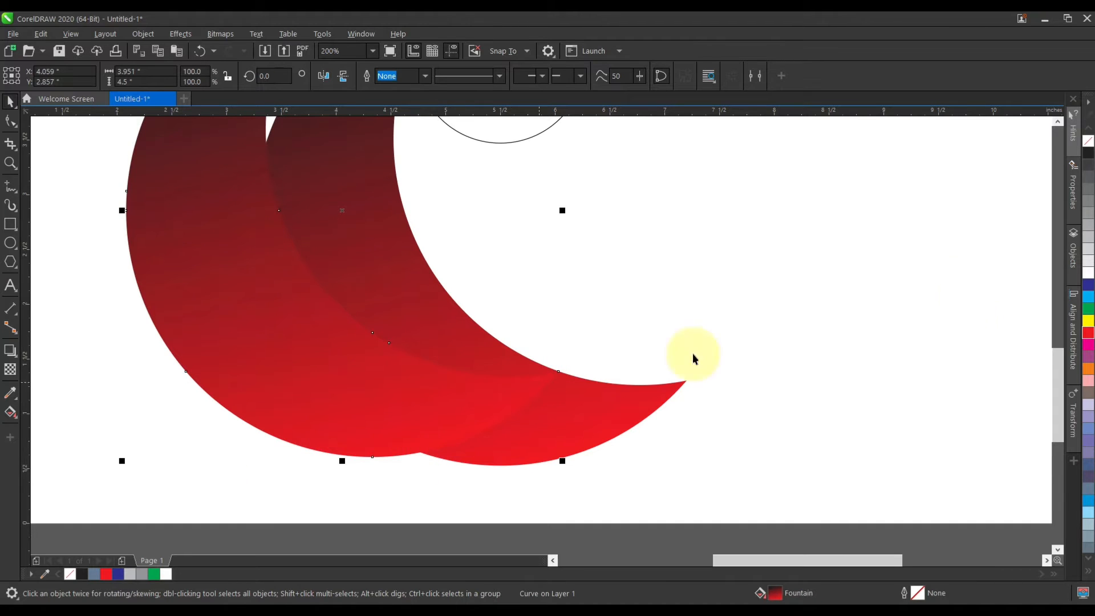
click(1089, 155)
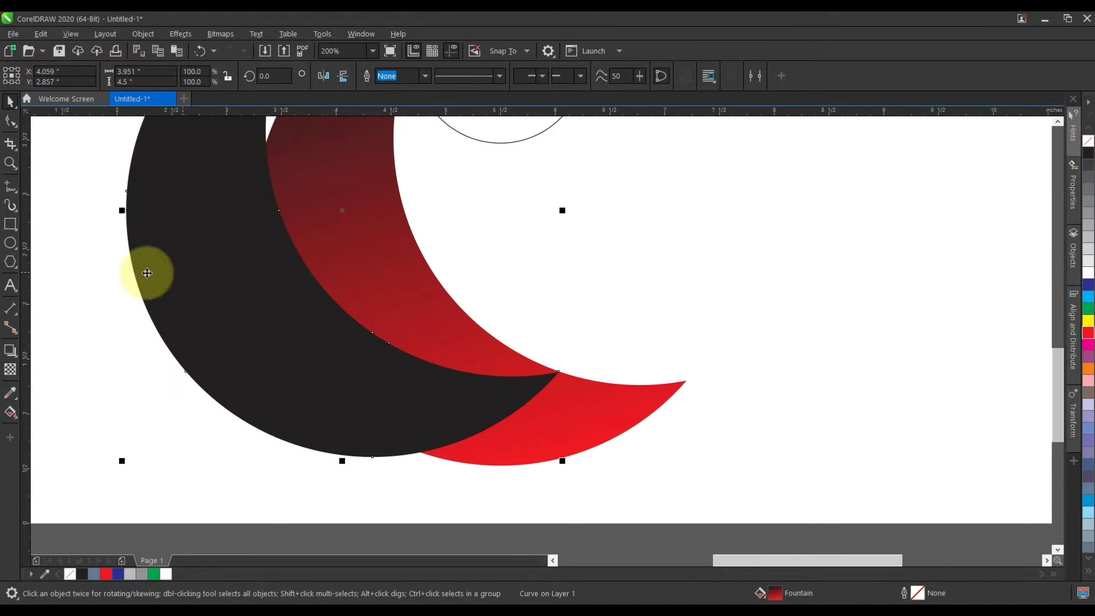
- Apply a linear fountain fill to the crescent copy, fading downward from black to white
click(11, 412)
drag(247, 177, 357, 450)
scroll(457, 399, down, 1)
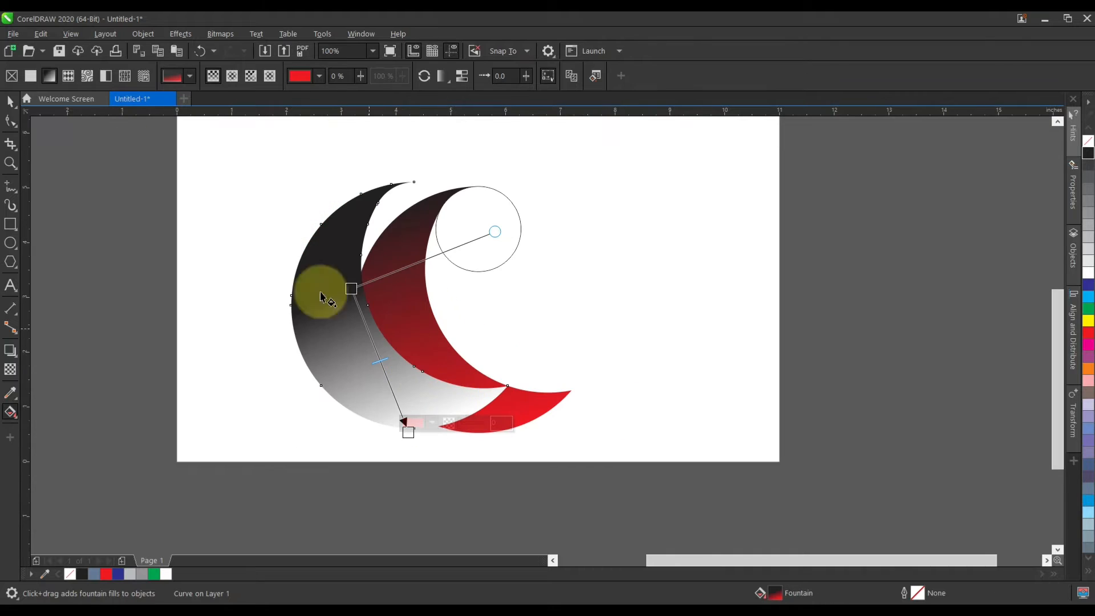
click(10, 102)
- Rotate the black-to-white crescent about 24° clockwise and place it over the red one, its lower tip meeting the red crescent's inner edge
click(341, 301)
click(342, 300)
drag(512, 178, 529, 327)
drag(374, 423, 435, 392)
scroll(434, 393, up, 1)
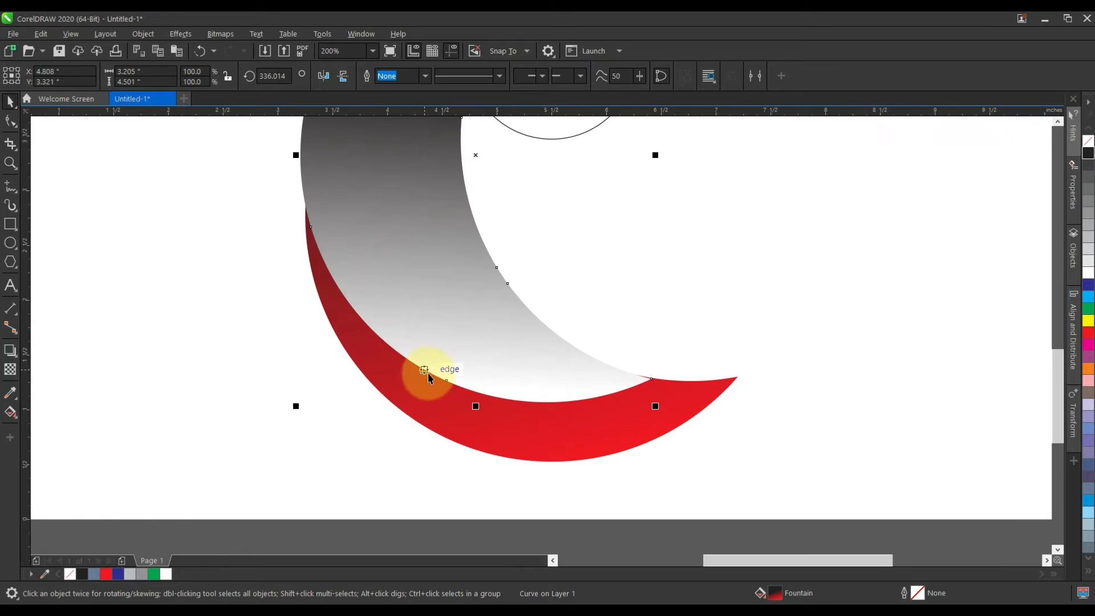
scroll(606, 391, up, 2)
drag(811, 389, 810, 386)
scroll(614, 404, down, 2)
scroll(568, 397, down, 1)
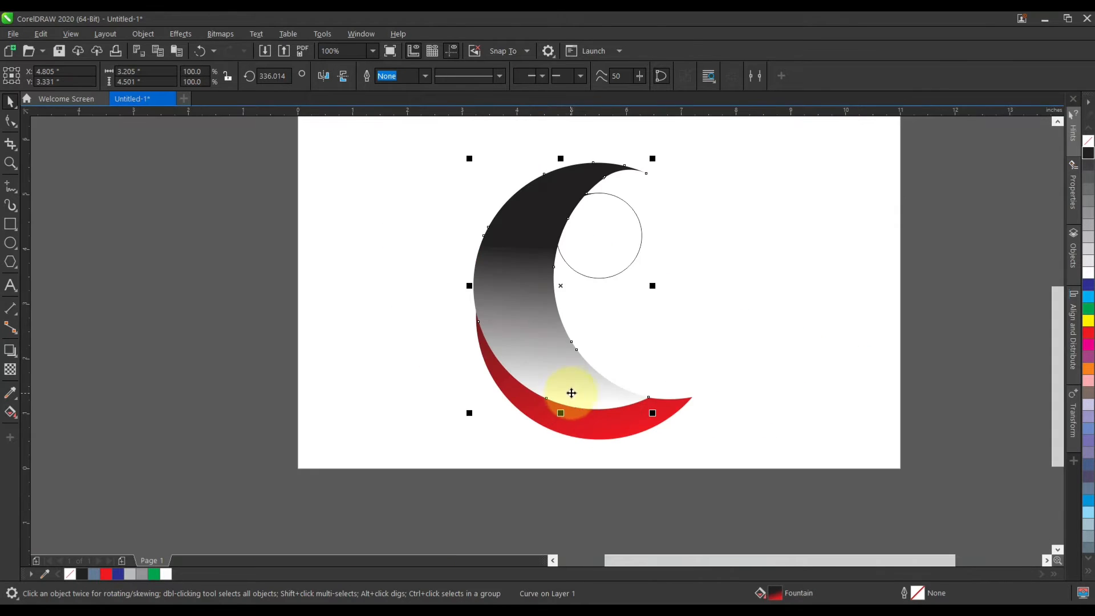
- Rotate the black-to-white crescent to 343.596° and shift it so its lower tip meets the red crescent's inner edge
scroll(629, 406, up, 2)
drag(615, 381, 655, 386)
scroll(655, 387, down, 2)
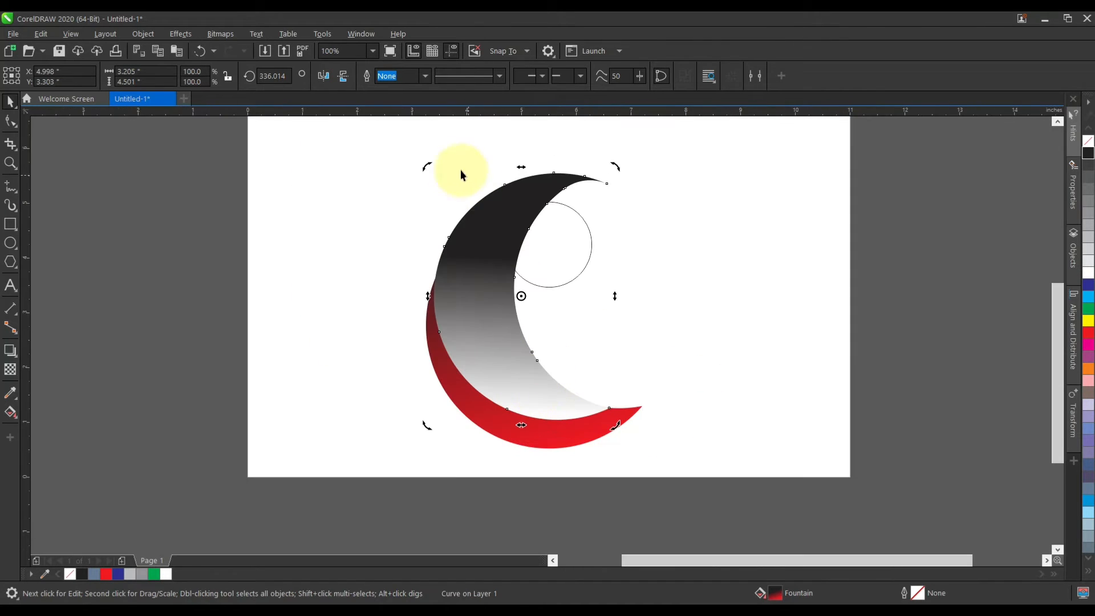
drag(422, 172, 411, 179)
scroll(581, 388, up, 1)
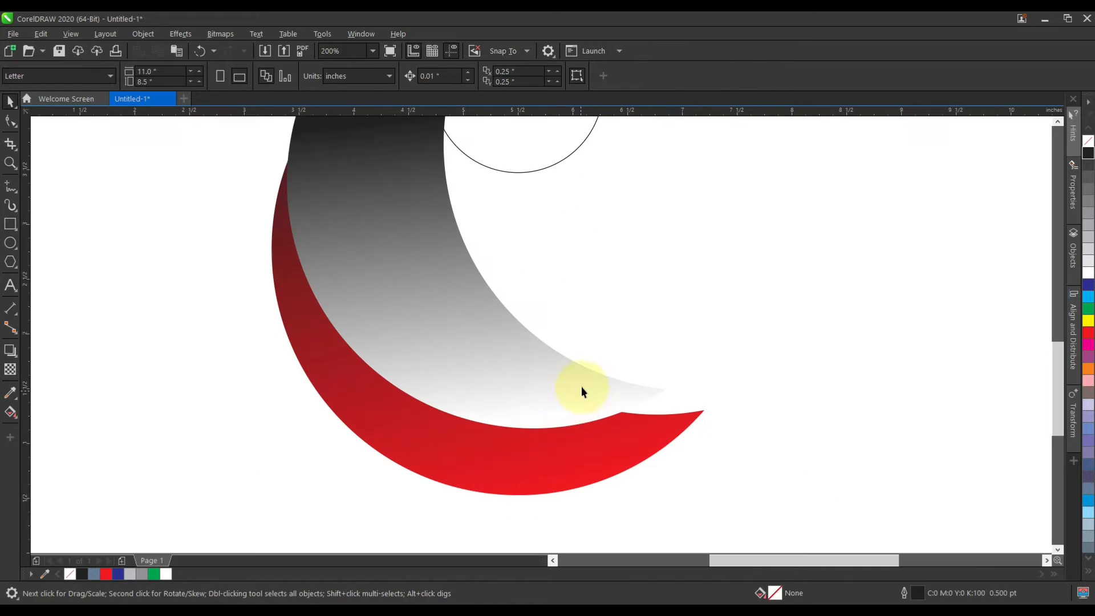
drag(561, 417, 559, 417)
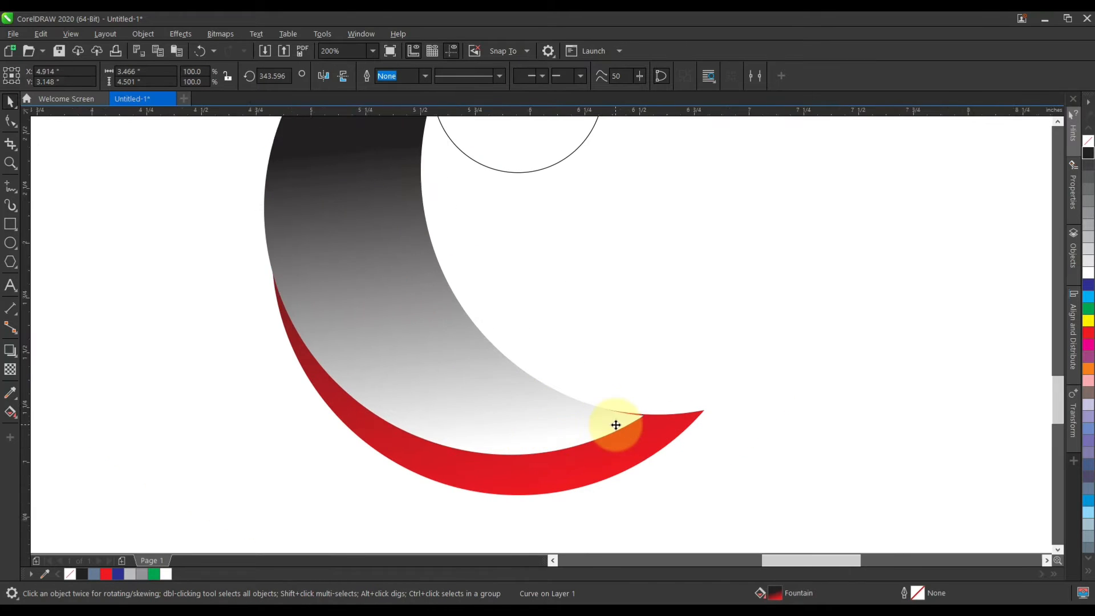
scroll(615, 427, up, 2)
drag(648, 434, 645, 430)
scroll(538, 389, down, 3)
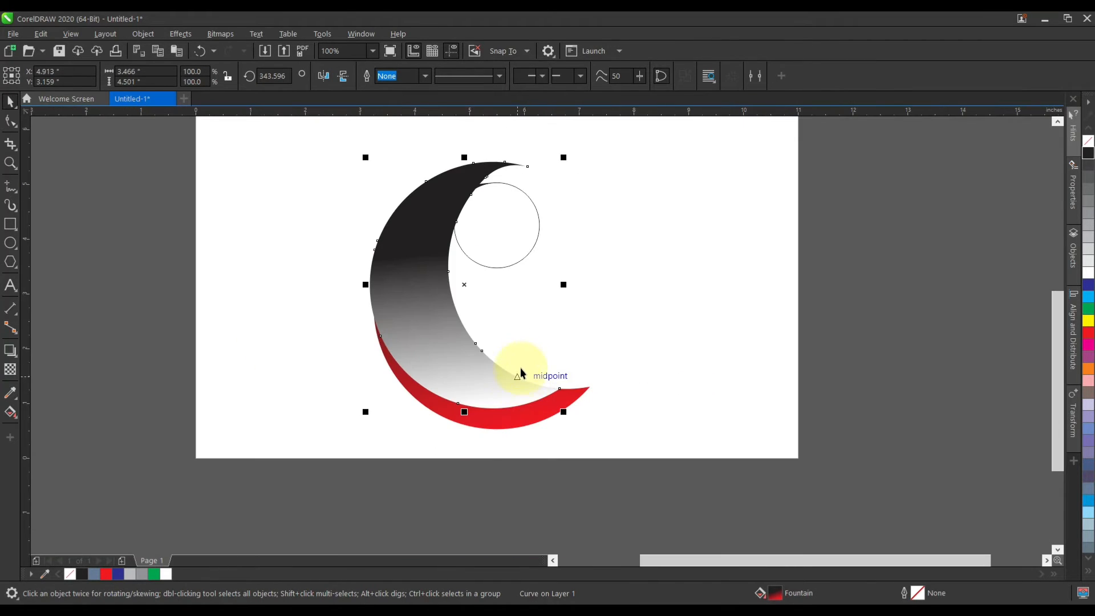
- Try trimming the black-to-white crescent with the red crescent
shift+click(551, 400)
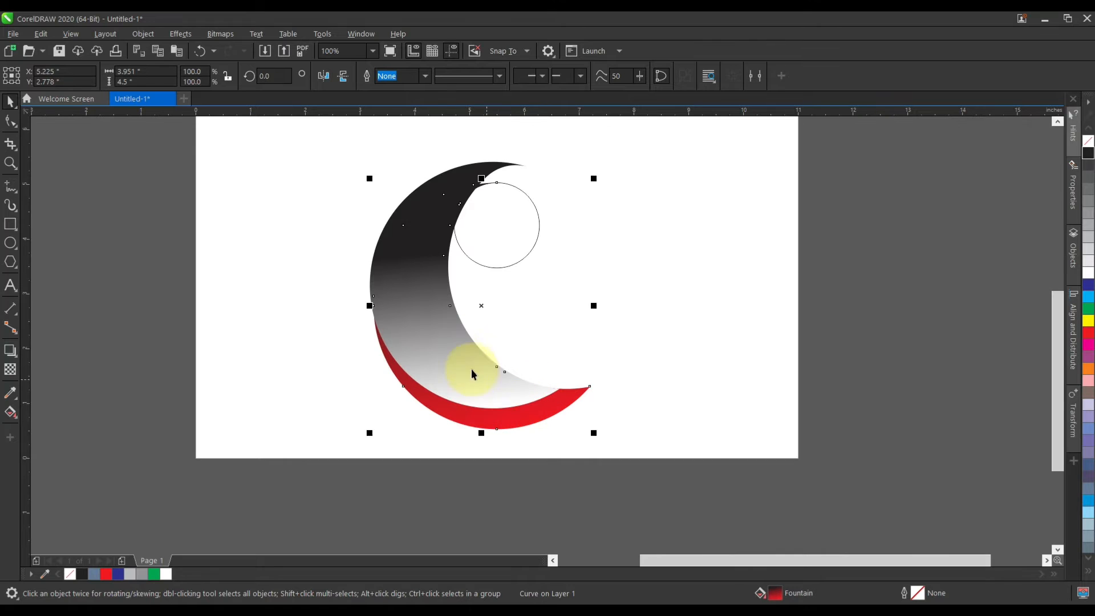
click(429, 78)
click(606, 252)
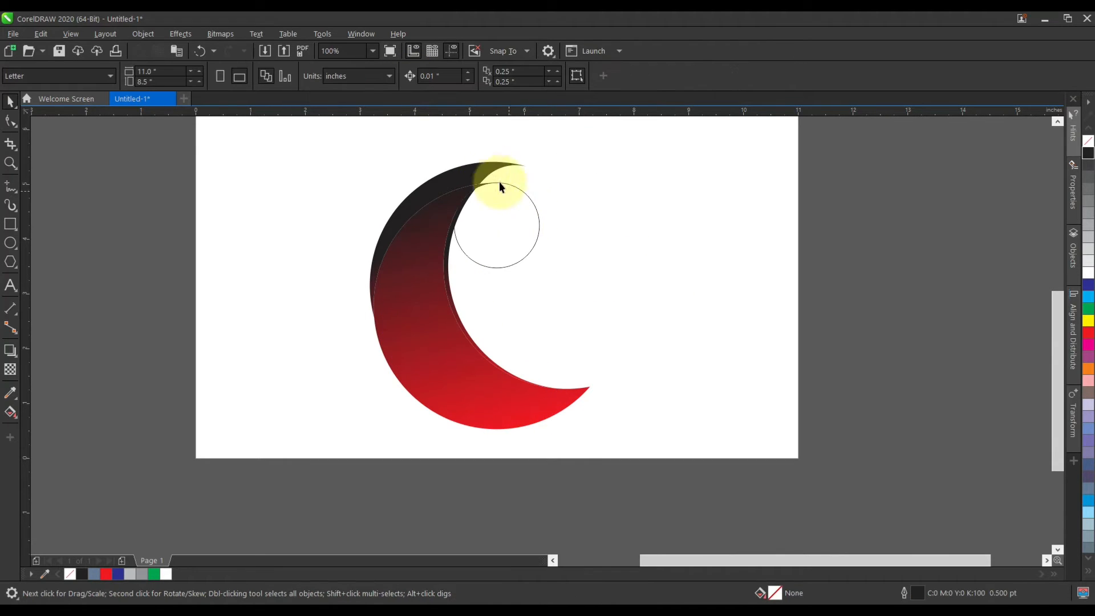
key(ctrl+z)
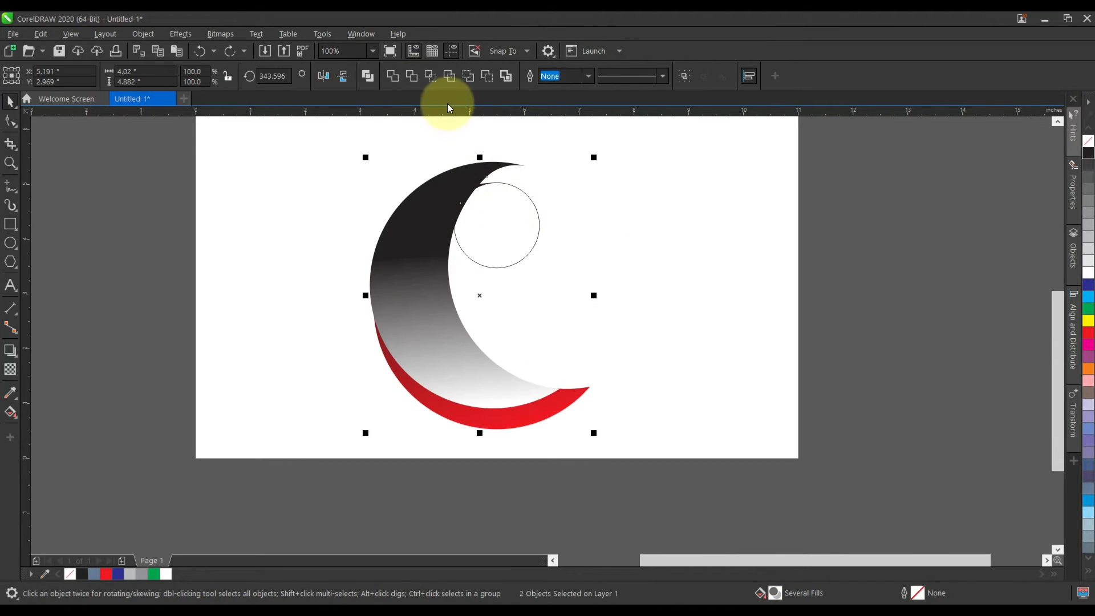
click(412, 75)
drag(485, 169, 422, 160)
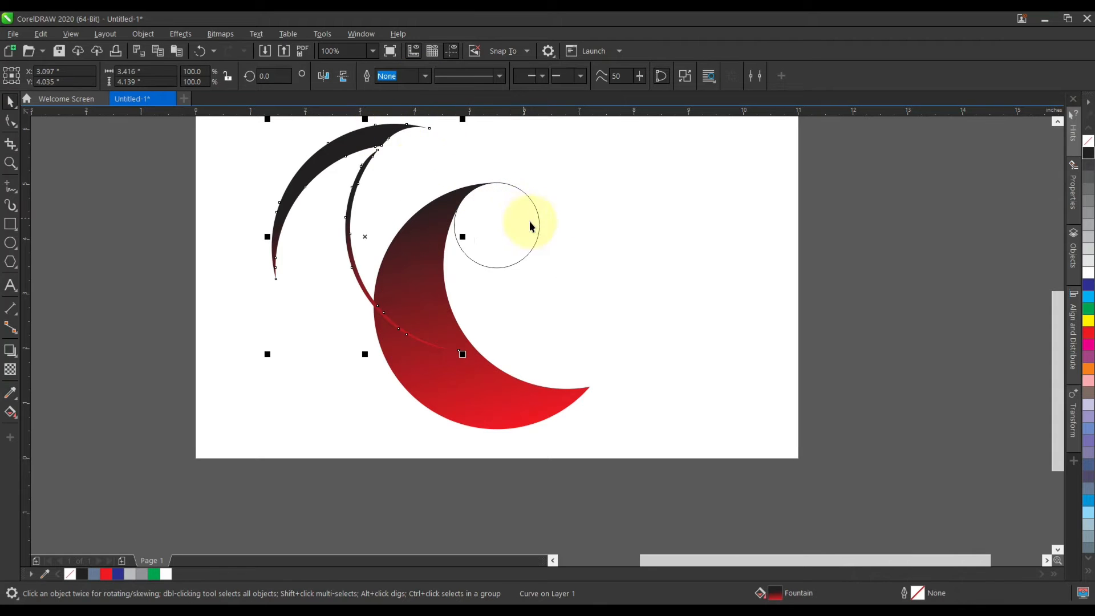
key(ctrl+z)
key(ctrl+z)
- Intersect the red and black-to-white crescents to create their overlap, and delete the leftover black-to-white crescent
click(635, 276)
drag(575, 400, 578, 428)
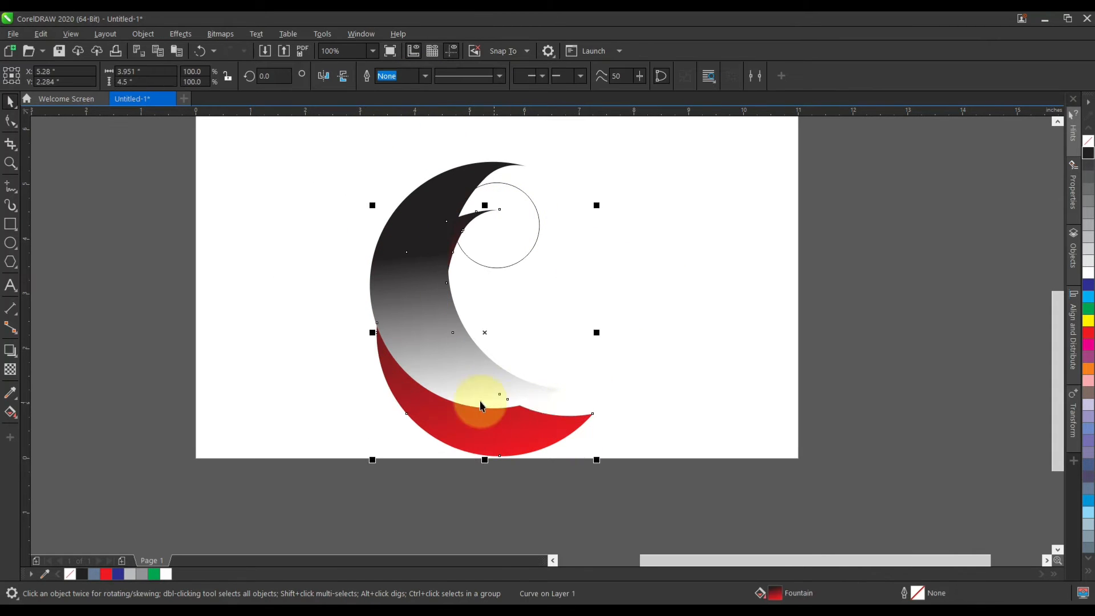
key(ctrl+z)
shift+click(475, 171)
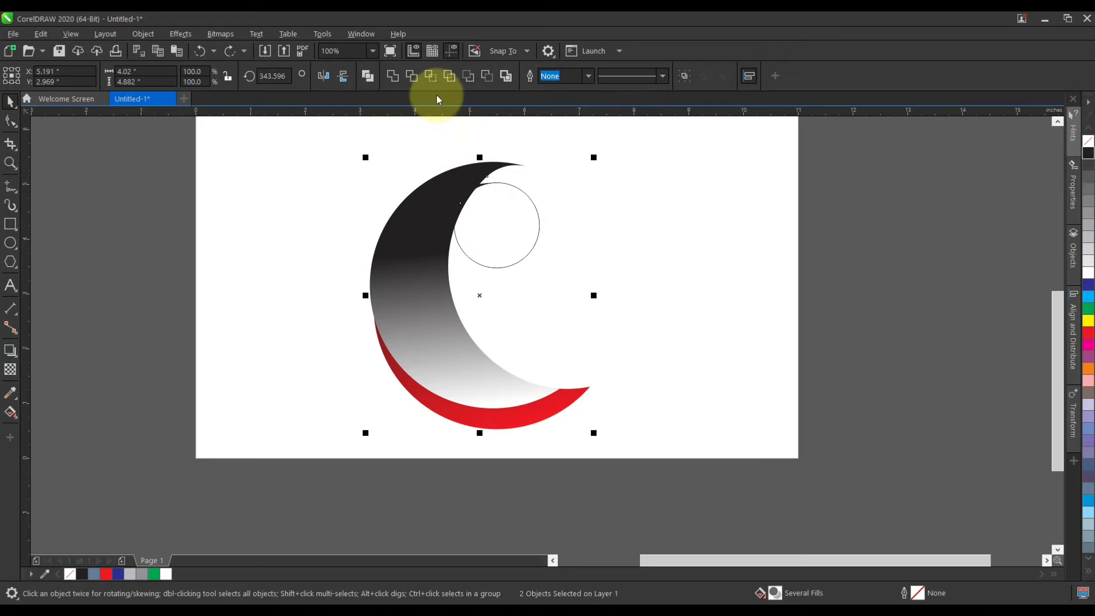
click(431, 79)
click(554, 156)
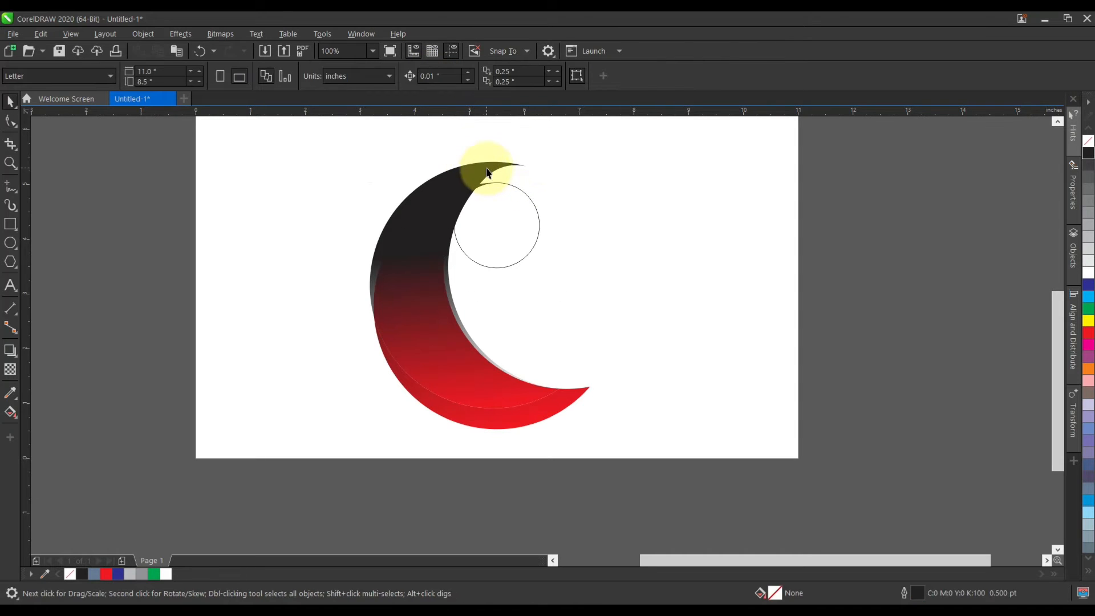
drag(488, 171, 275, 126)
key(Delete)
drag(479, 389, 471, 357)
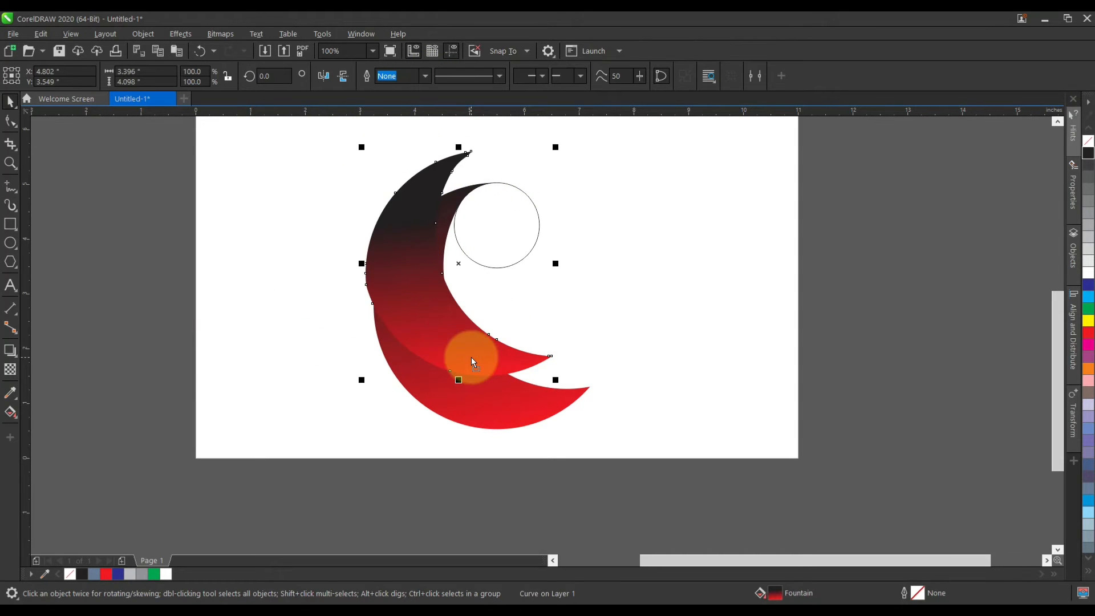
key(ctrl+z)
- Stretch the overlap piece's black-to-red fountain fill to end below the page, with its black start lowered to the crescent's middle
click(10, 412)
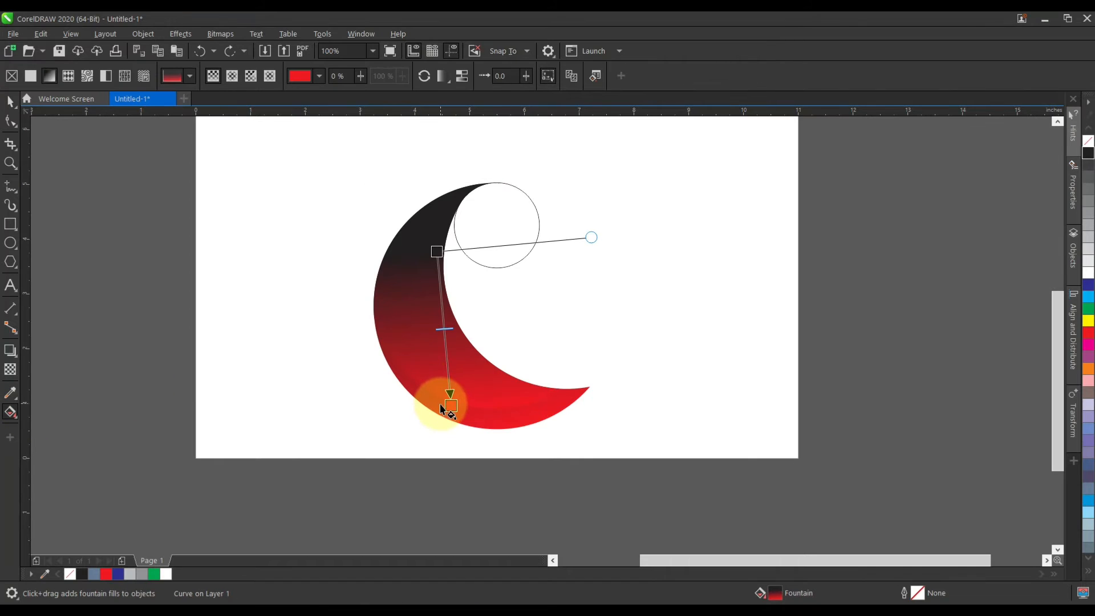
drag(451, 406, 463, 485)
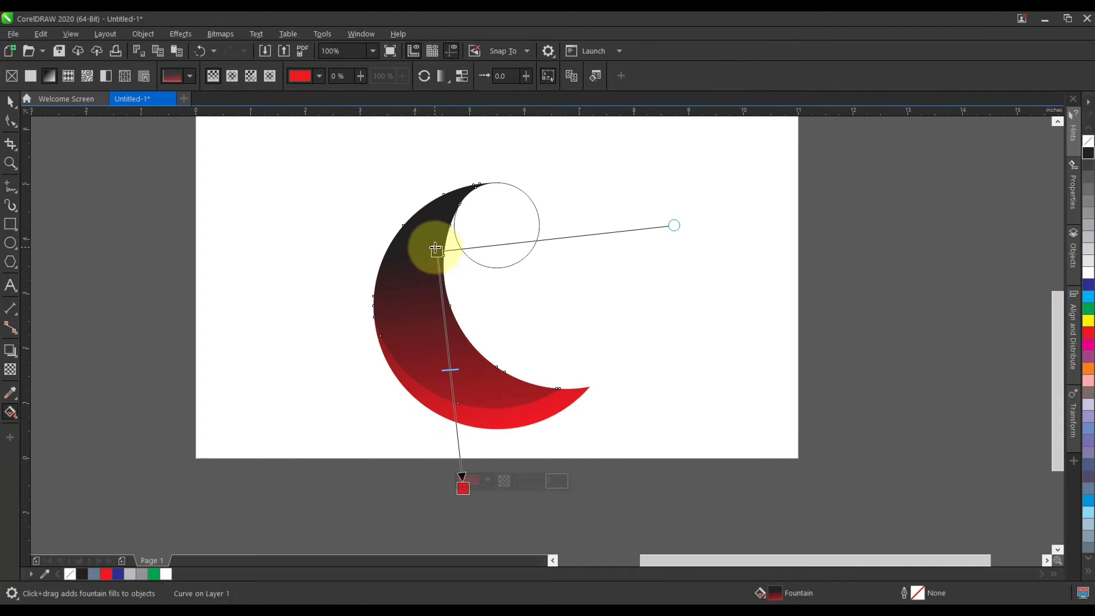
drag(435, 249, 445, 290)
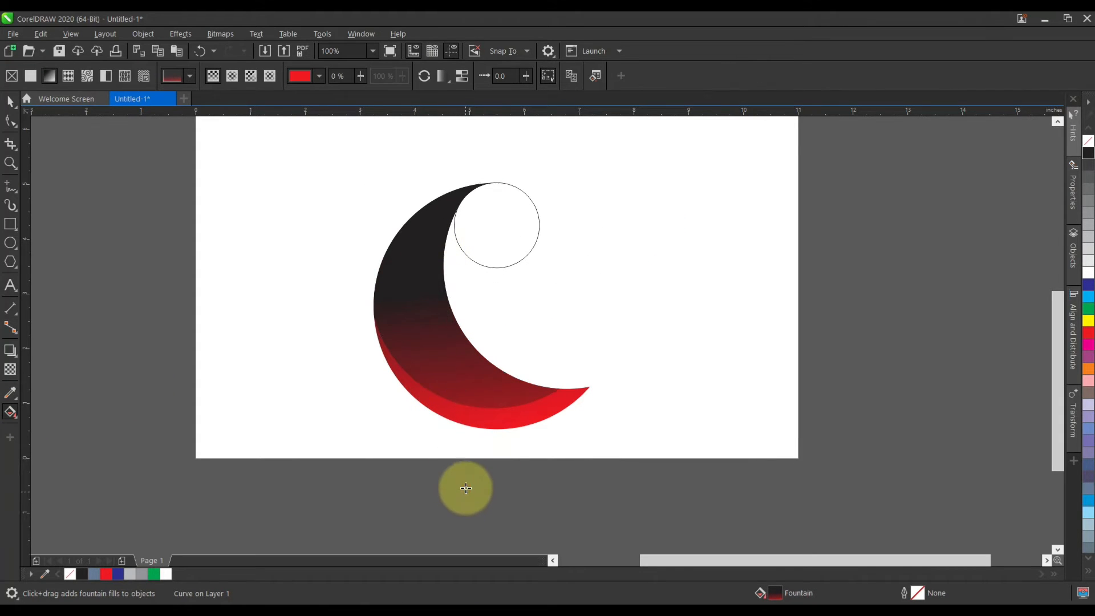
click(10, 102)
click(194, 259)
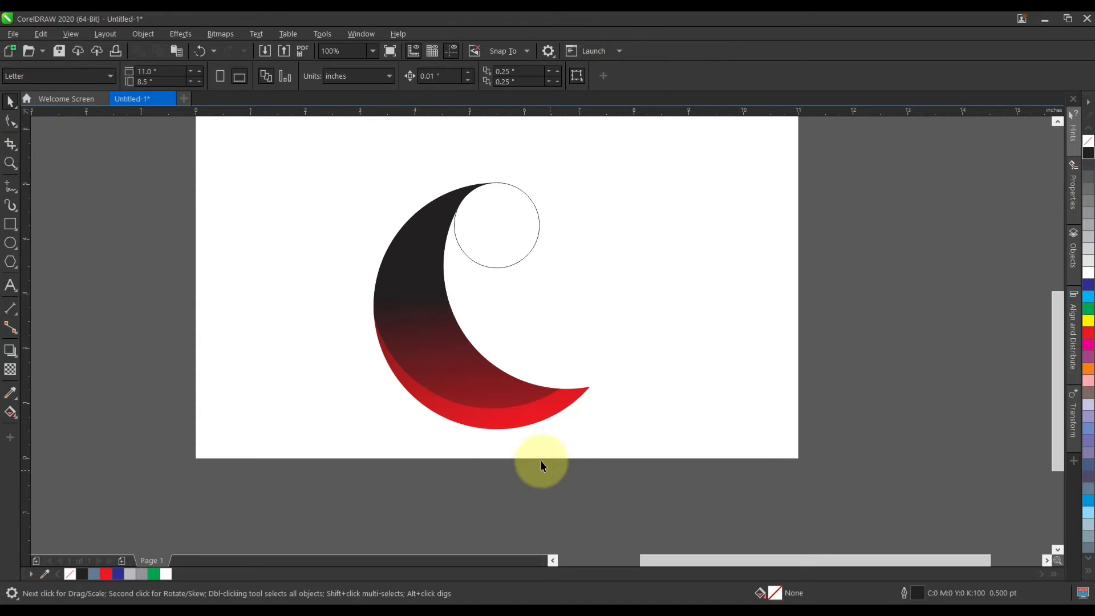
- Duplicate the red crescent, rotate the copy about 29° clockwise, and place its lower tip on the original's inner edge
drag(507, 423, 467, 358)
right_click(467, 358)
click(485, 352)
drag(560, 372, 483, 398)
scroll(459, 368, up, 2)
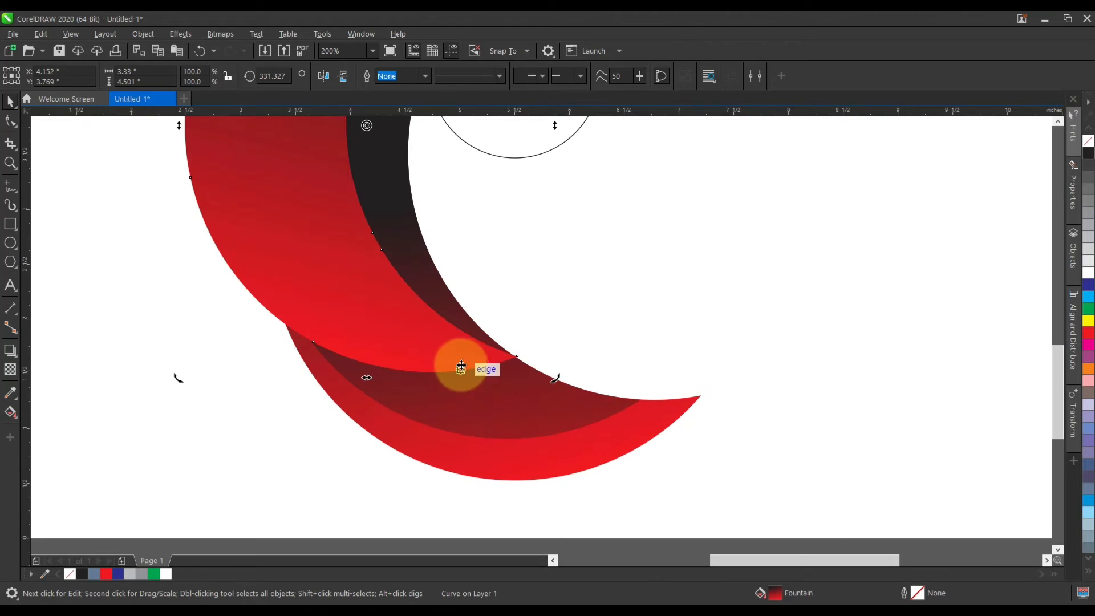
scroll(462, 359, up, 6)
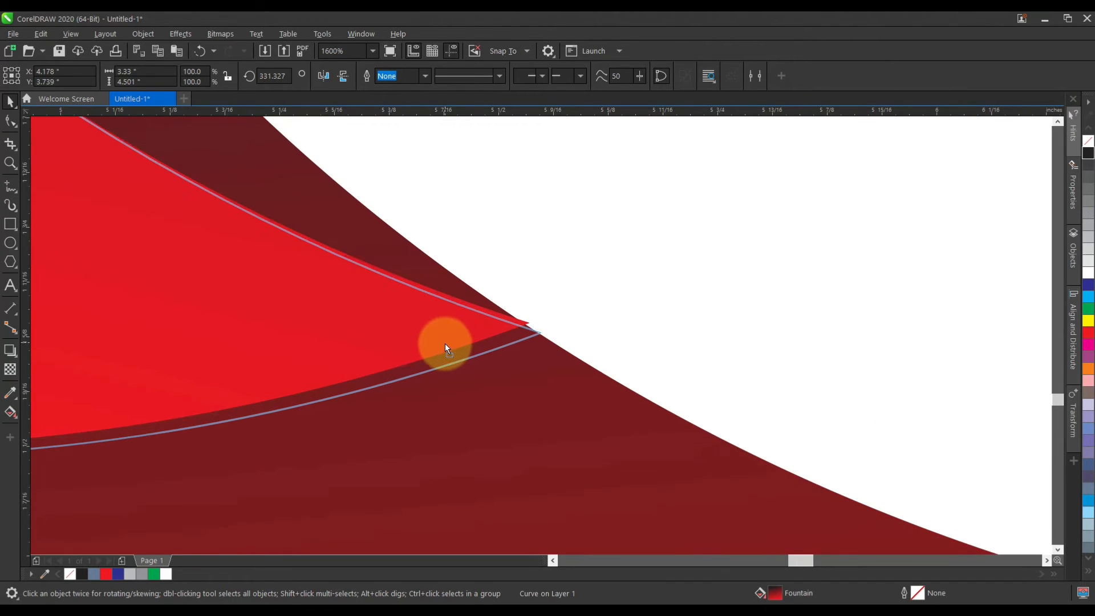
drag(444, 346, 446, 347)
scroll(485, 416, down, 10)
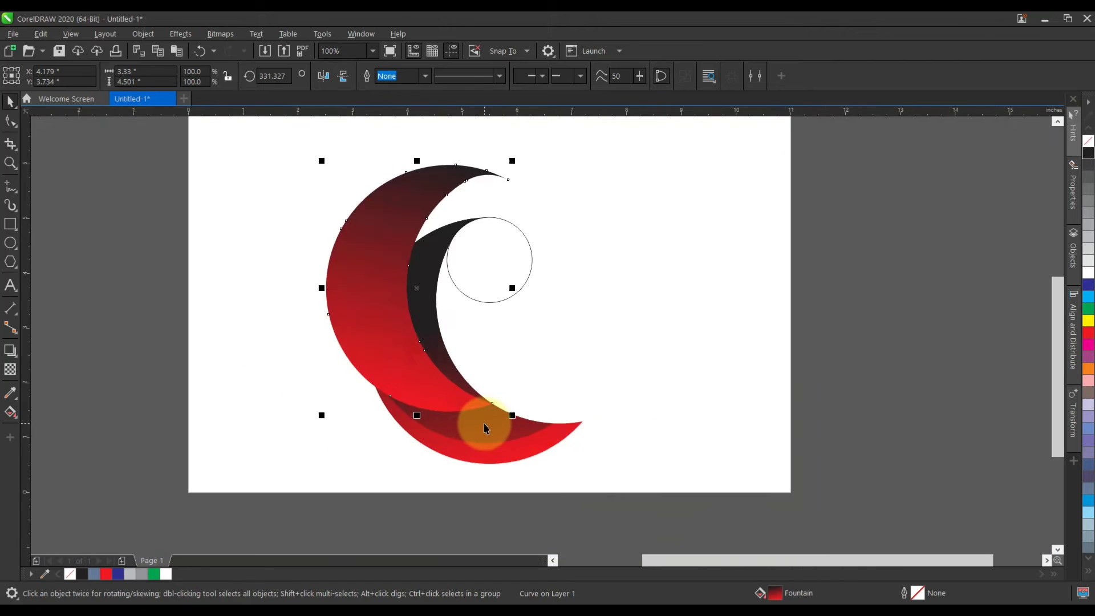
- Rotate the duplicate crescent further to 319.361° and move it so its lower tip again meets the original's inner edge
click(436, 319)
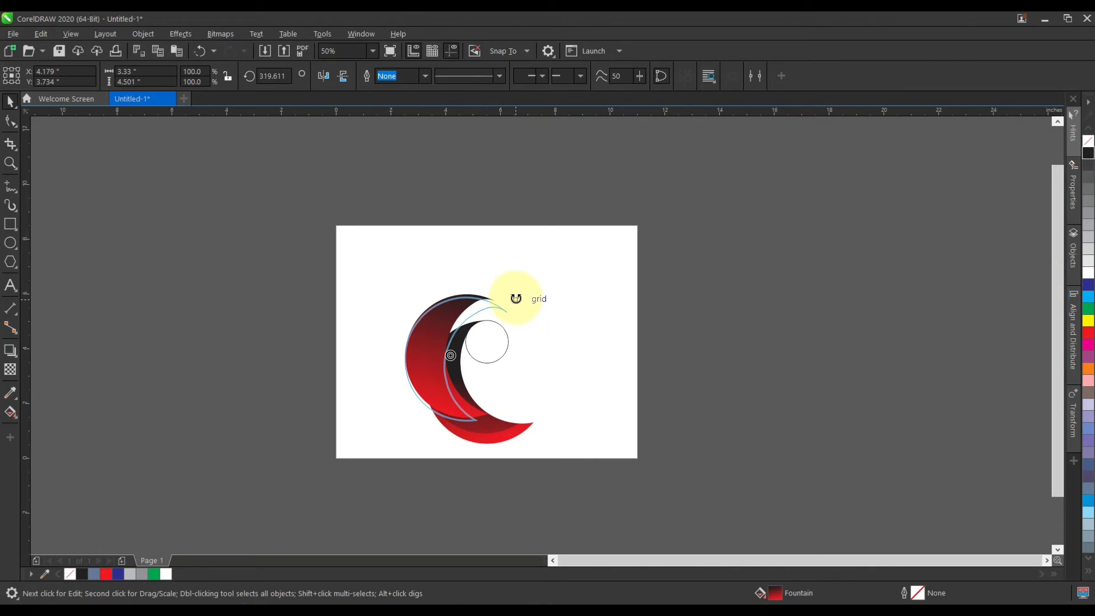
drag(515, 298, 516, 300)
scroll(450, 376, up, 2)
drag(421, 409, 487, 392)
scroll(487, 392, down, 2)
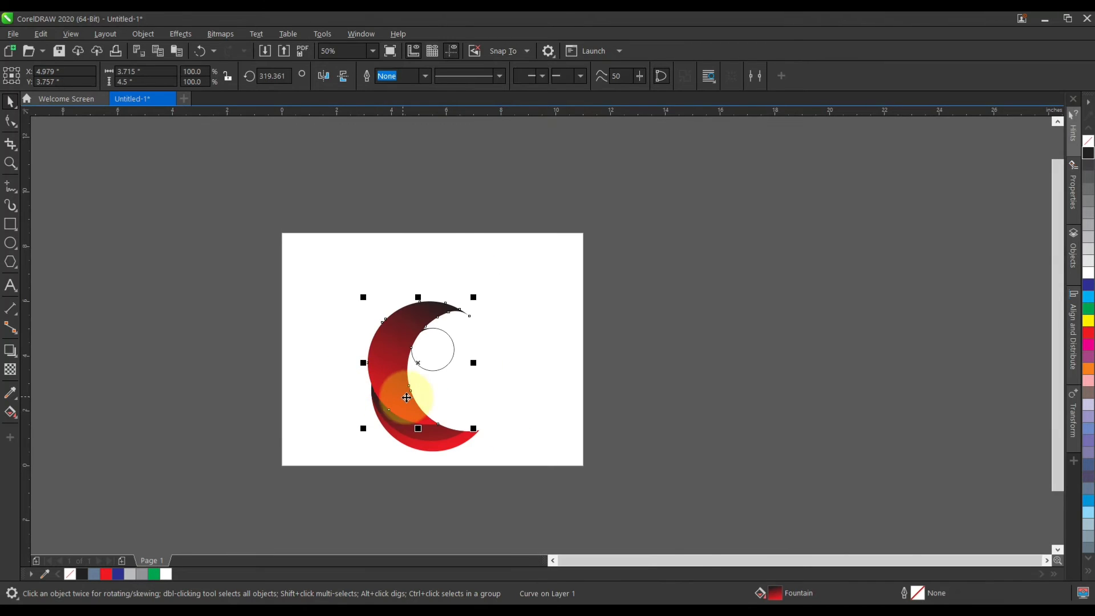
scroll(406, 398, up, 5)
drag(502, 460, 508, 460)
scroll(516, 457, down, 4)
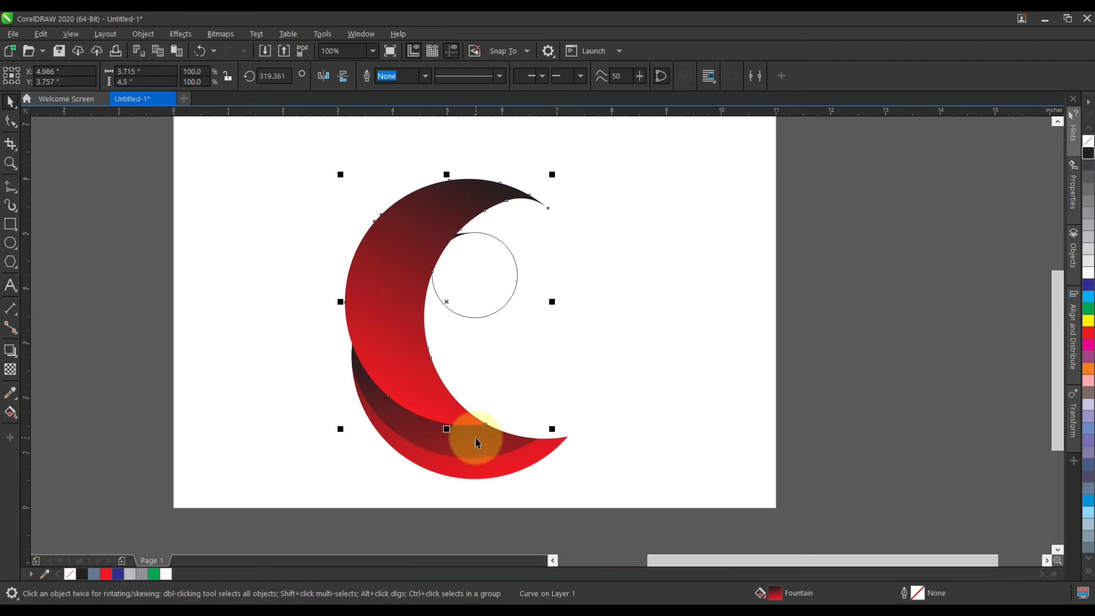
- Intersect the duplicate crescent with the original red crescent and delete the leftover duplicate
click(534, 466)
shift+click(484, 189)
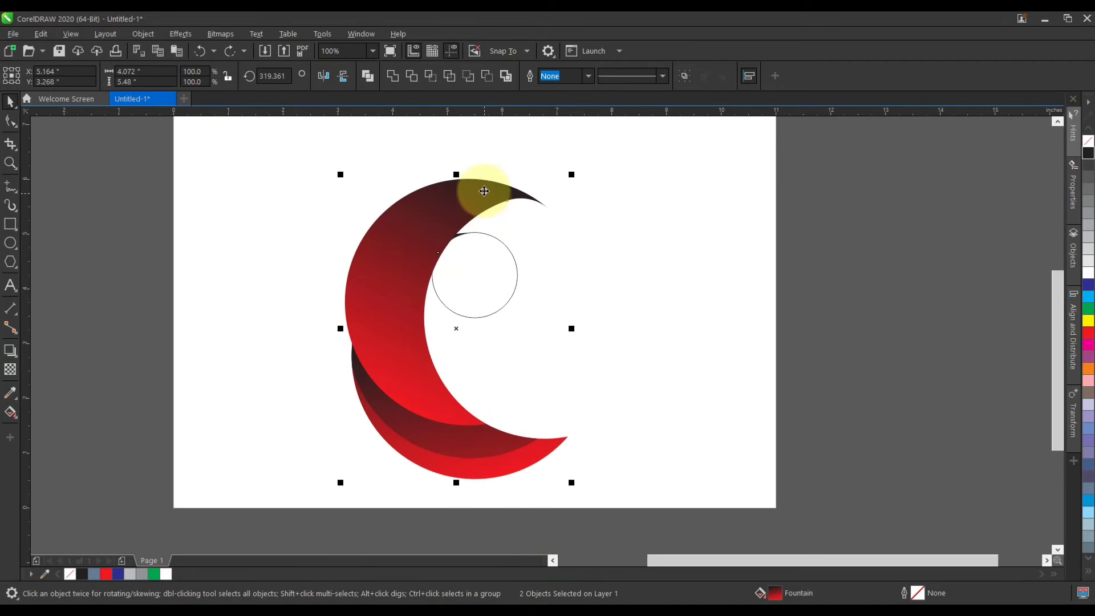
click(432, 83)
click(585, 186)
drag(455, 190, 317, 164)
key(Delete)
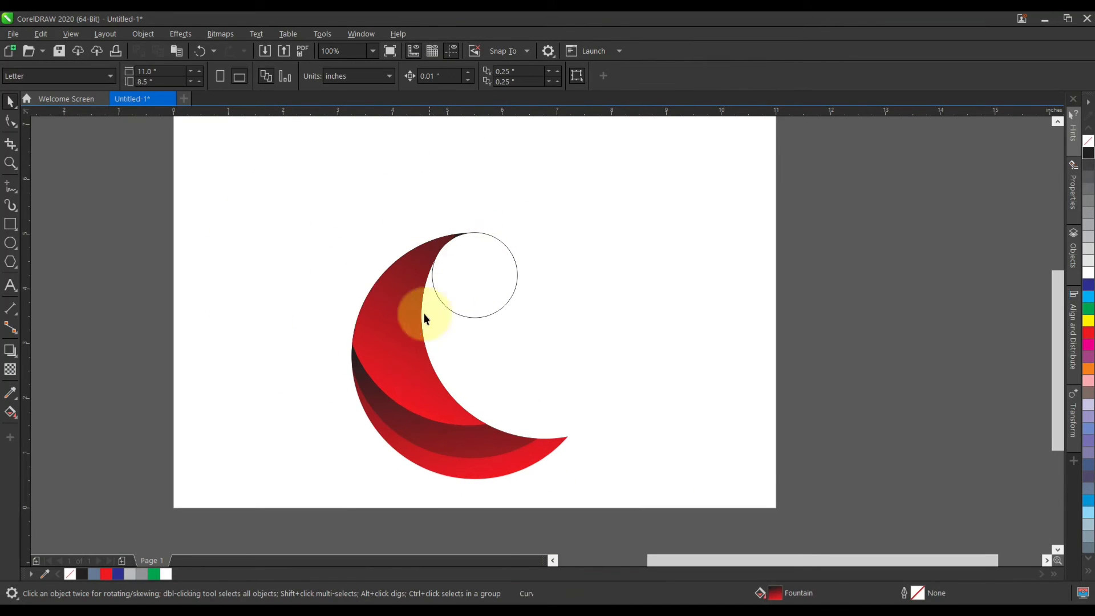
- Shorten the upper overlap piece's fountain fill, bringing its black start down to the crescent's upper outer edge
click(408, 331)
click(12, 412)
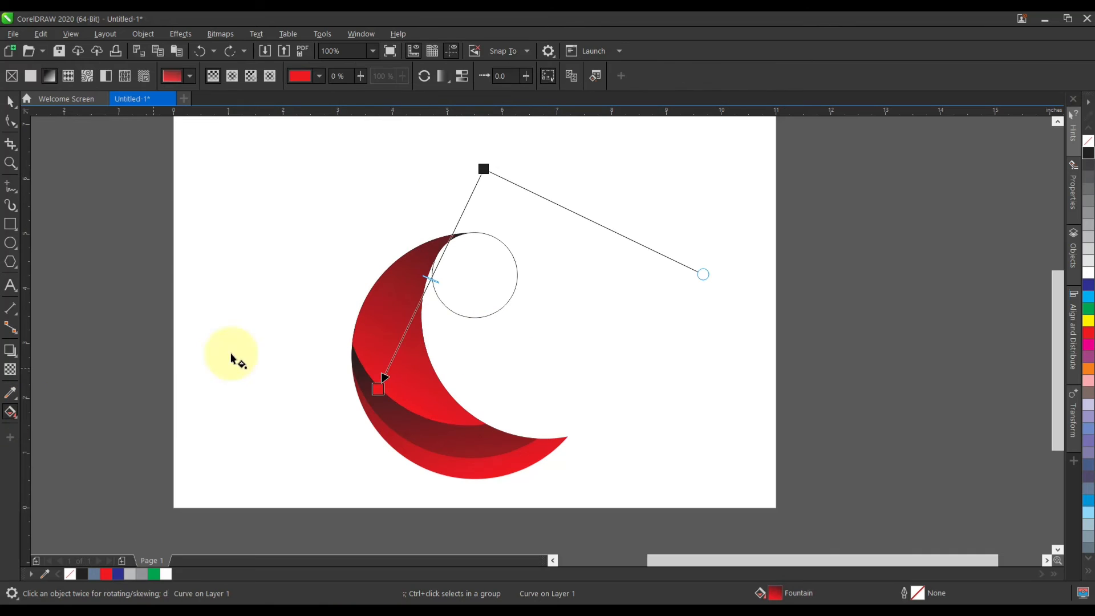
drag(490, 170, 435, 223)
click(392, 402)
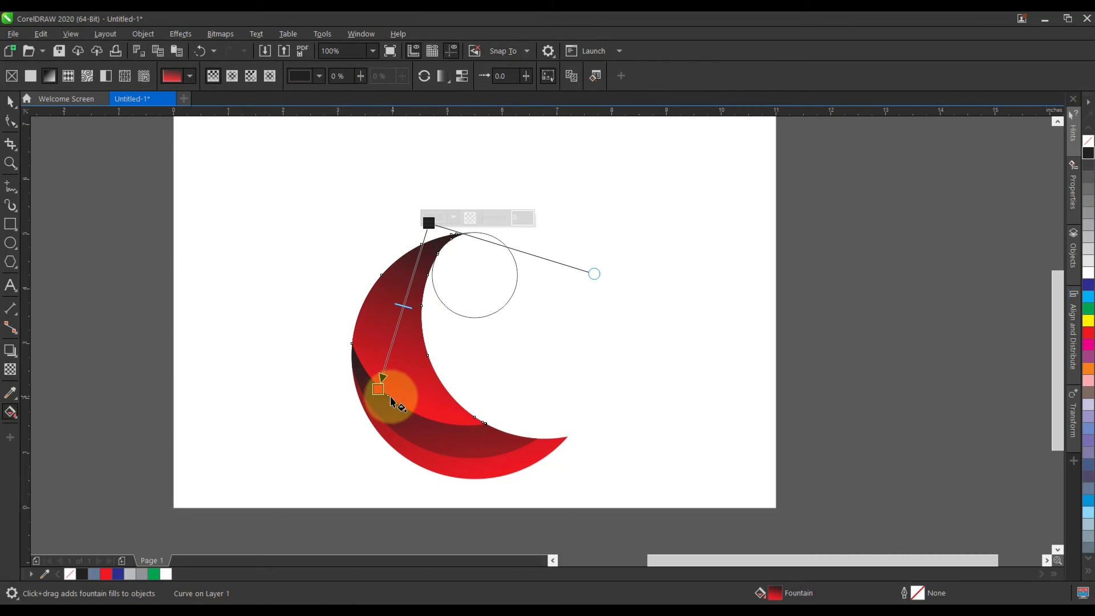
click(379, 390)
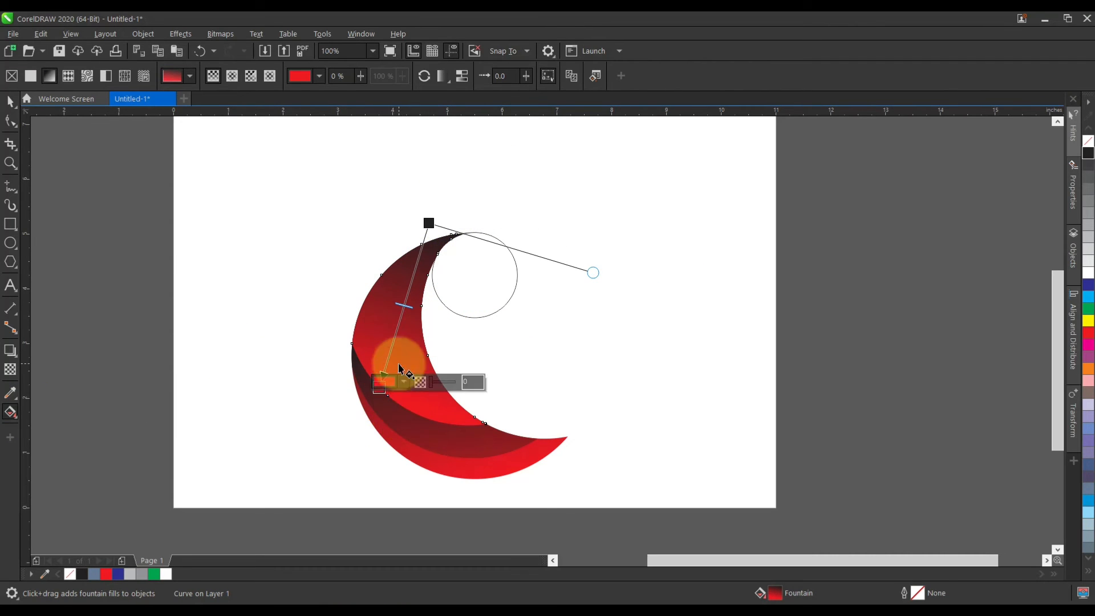
click(429, 223)
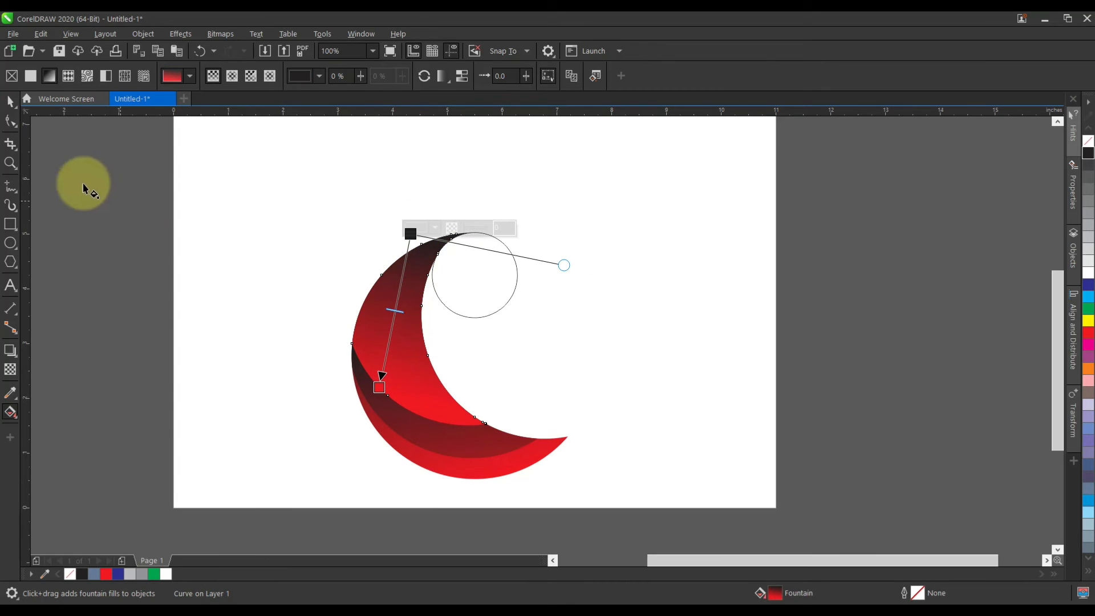
click(10, 102)
- Group the three crescent pieces and move the group's rotation centre to the centre of the small circle
click(436, 443)
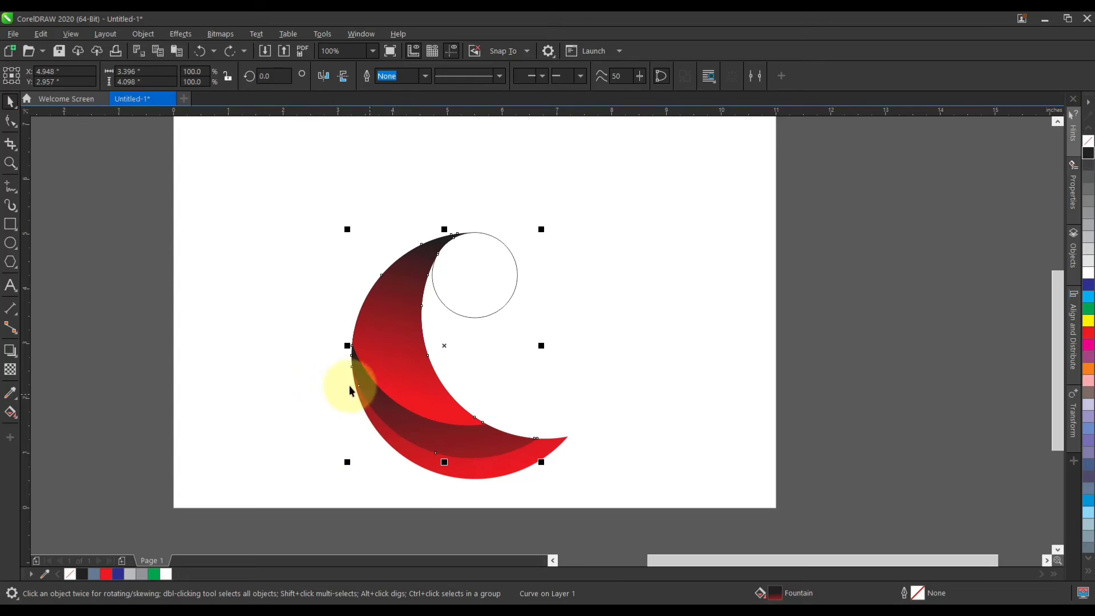
click(258, 347)
click(528, 469)
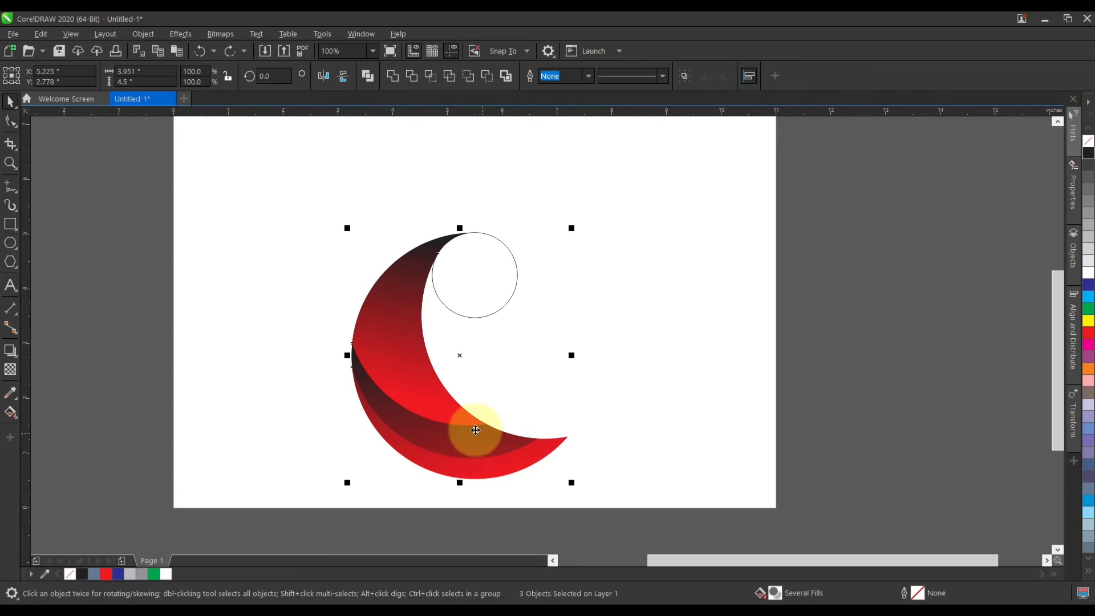
click(437, 409)
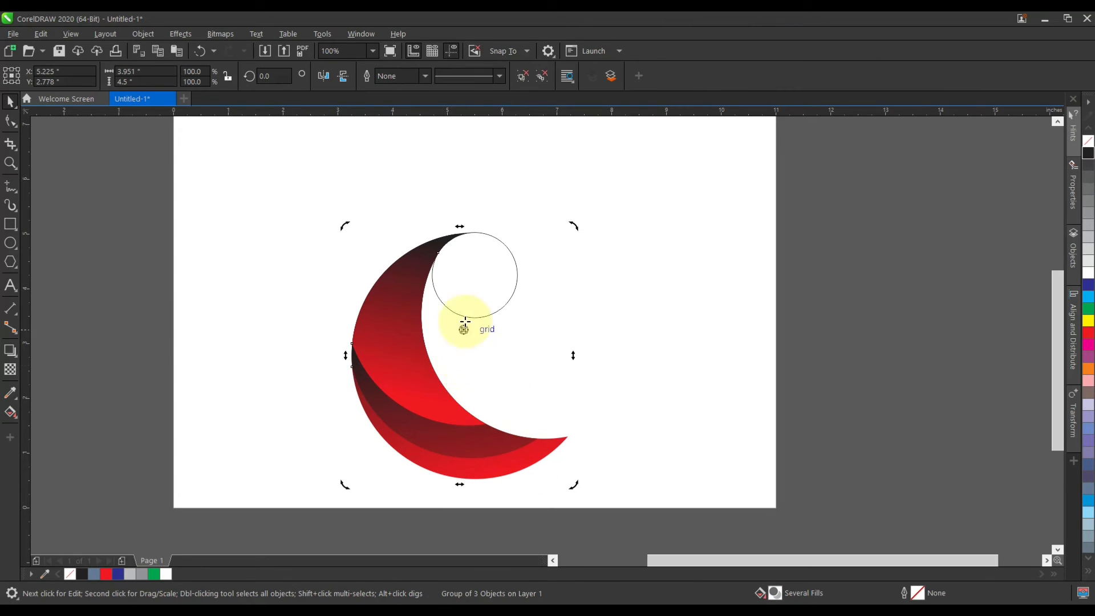
scroll(510, 381, down, 2)
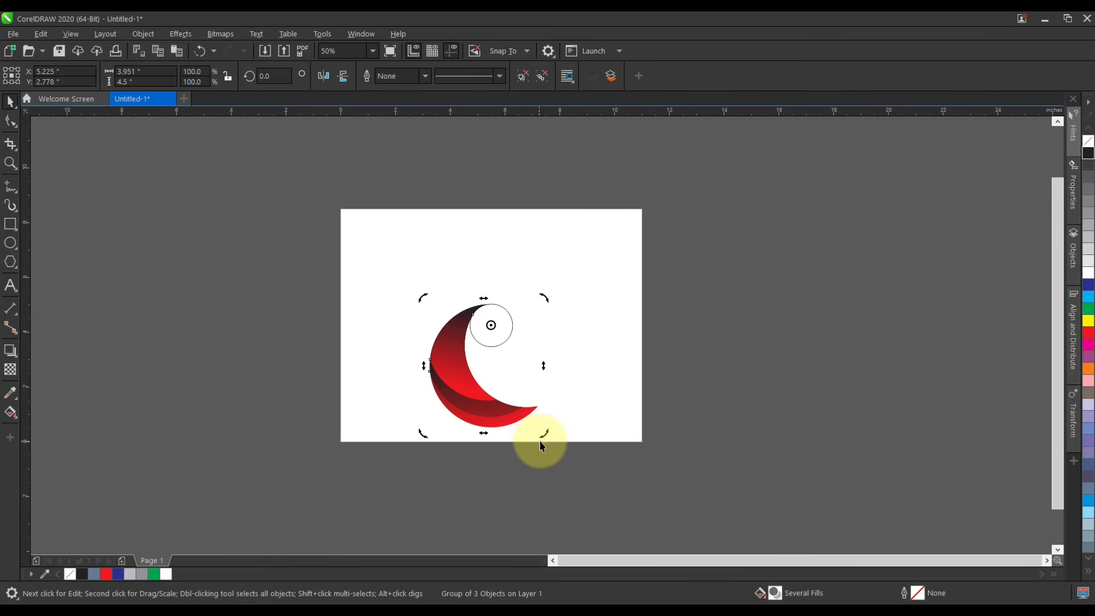
- Try rotating repeated copies of the crescent group about 59° apart around the small circle
drag(540, 443, 627, 345)
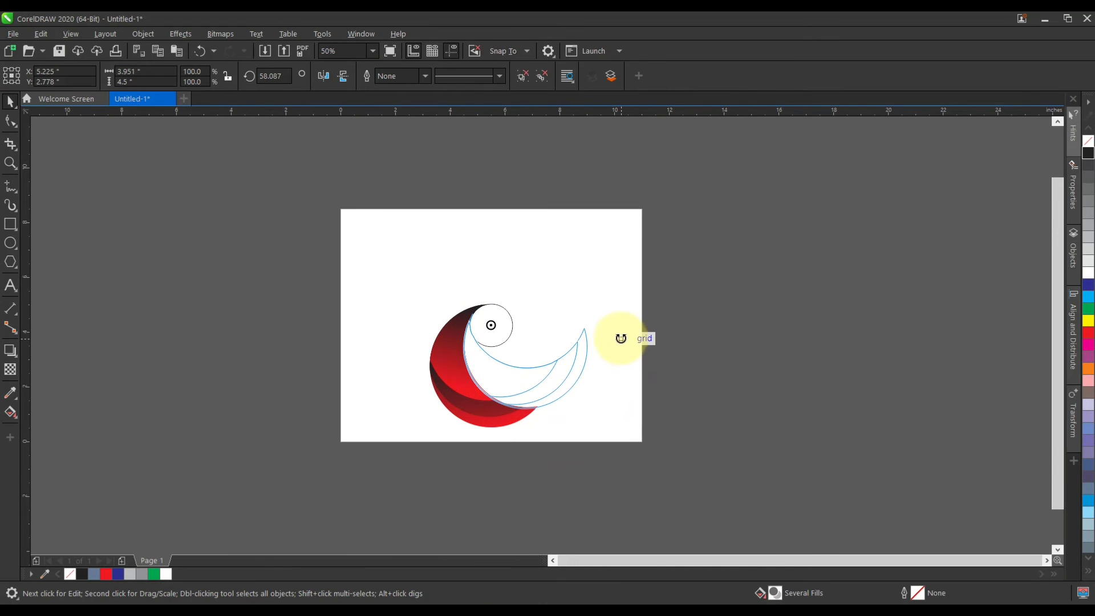
key(ctrl+r)
key(ctrl+r)
key(ctrl+r)
key(ctrl+r)
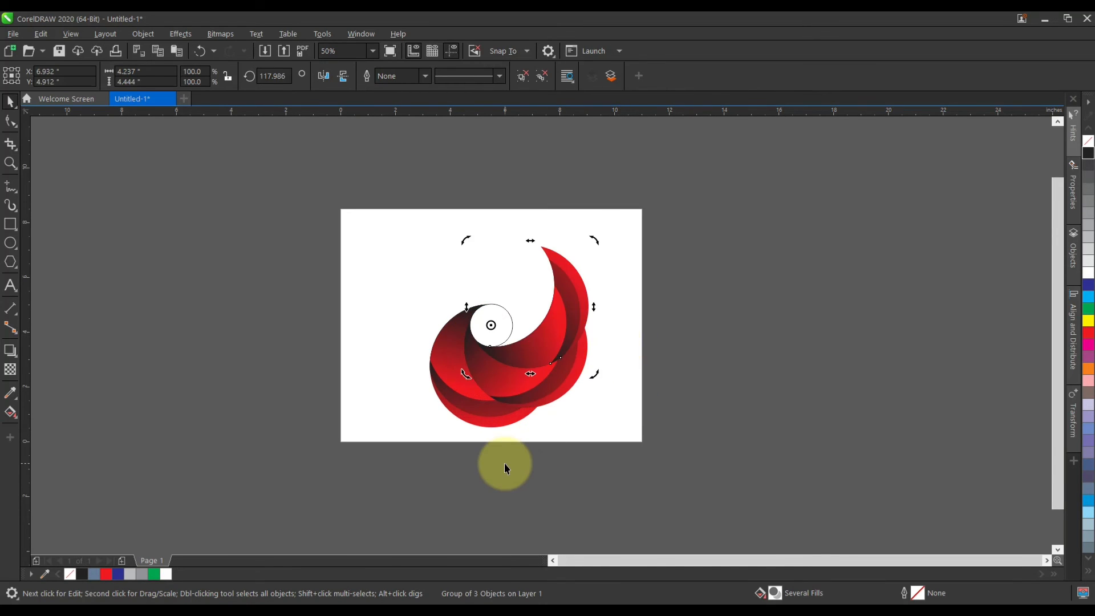
key(ctrl+z)
key(ctrl+z)
key(ctrl+z)
key(ctrl+z)
key(ctrl+z)
key(ctrl+z)
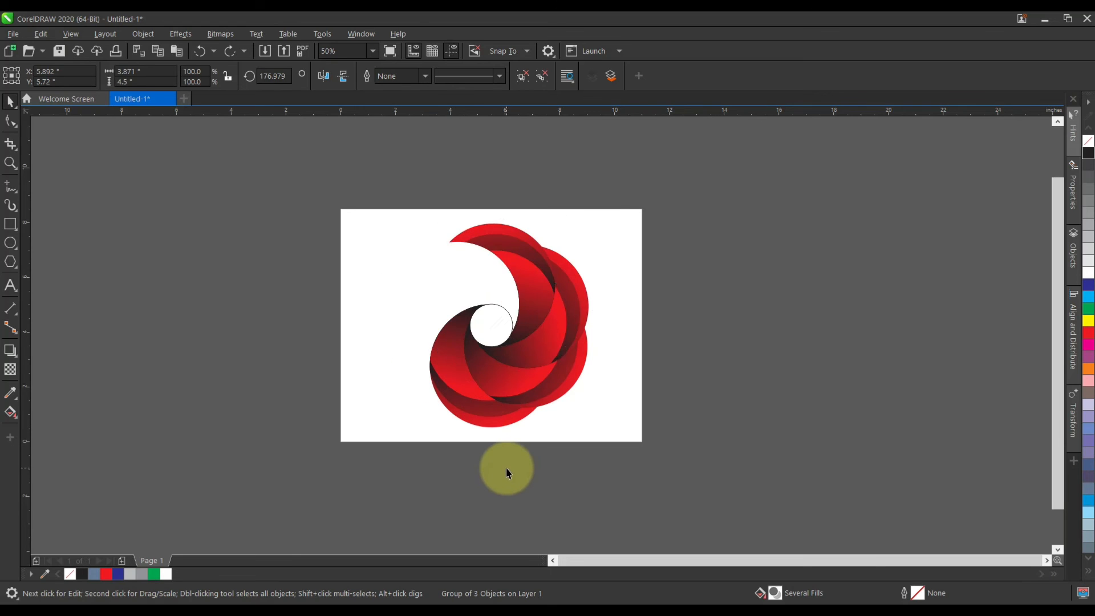
- Rotate a copy of the crescent group about 60° around the small circle's centre and repeat it to form six petals
scroll(516, 436, up, 2)
drag(563, 504, 710, 125)
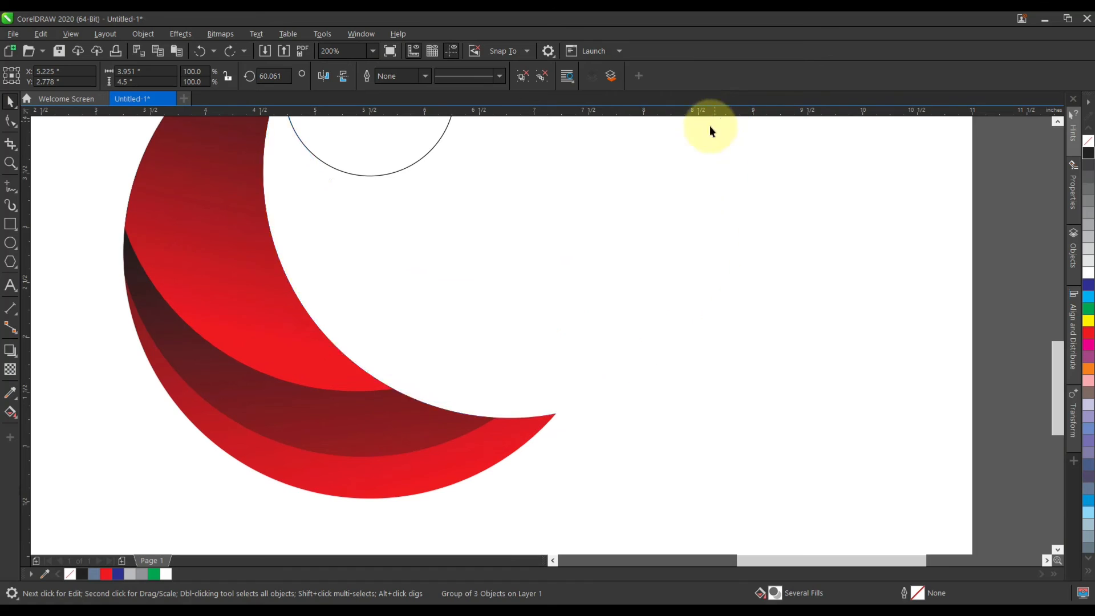
scroll(674, 364, down, 2)
key(ctrl+r)
key(ctrl+r)
key(ctrl+r)
key(ctrl+r)
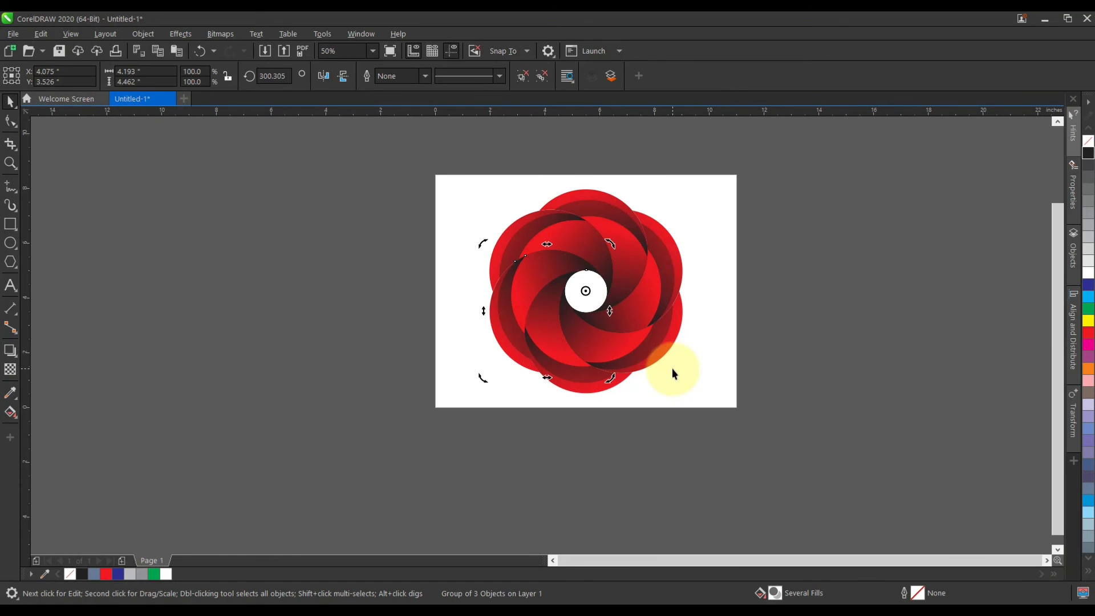
- Group the six petals with the small central circle into one object
click(672, 369)
drag(698, 230, 491, 413)
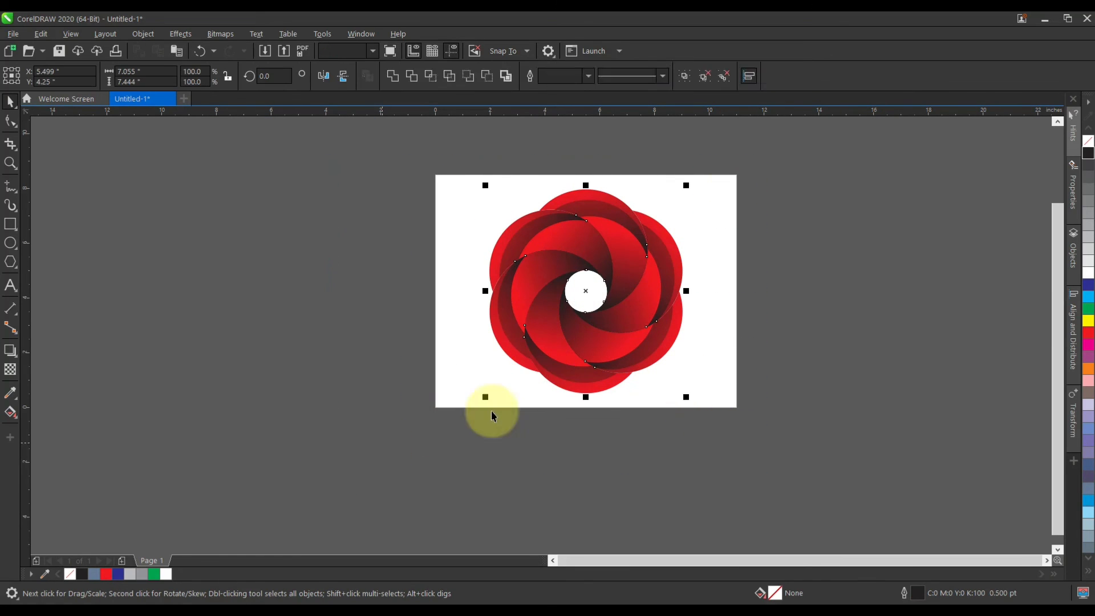
key(ctrl+g)
key(shift+F2)
click(803, 312)
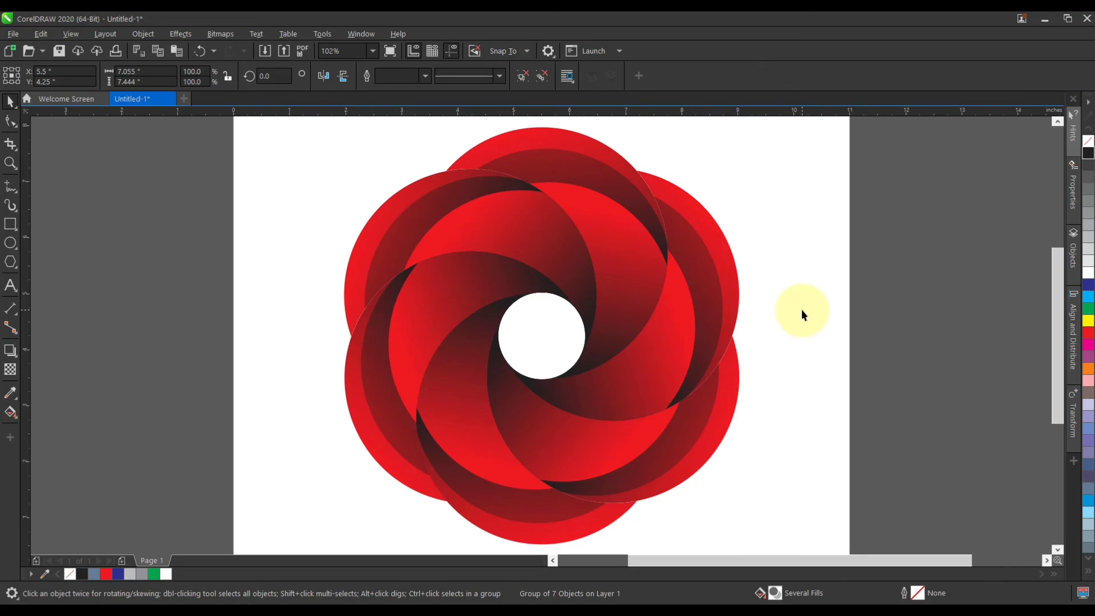